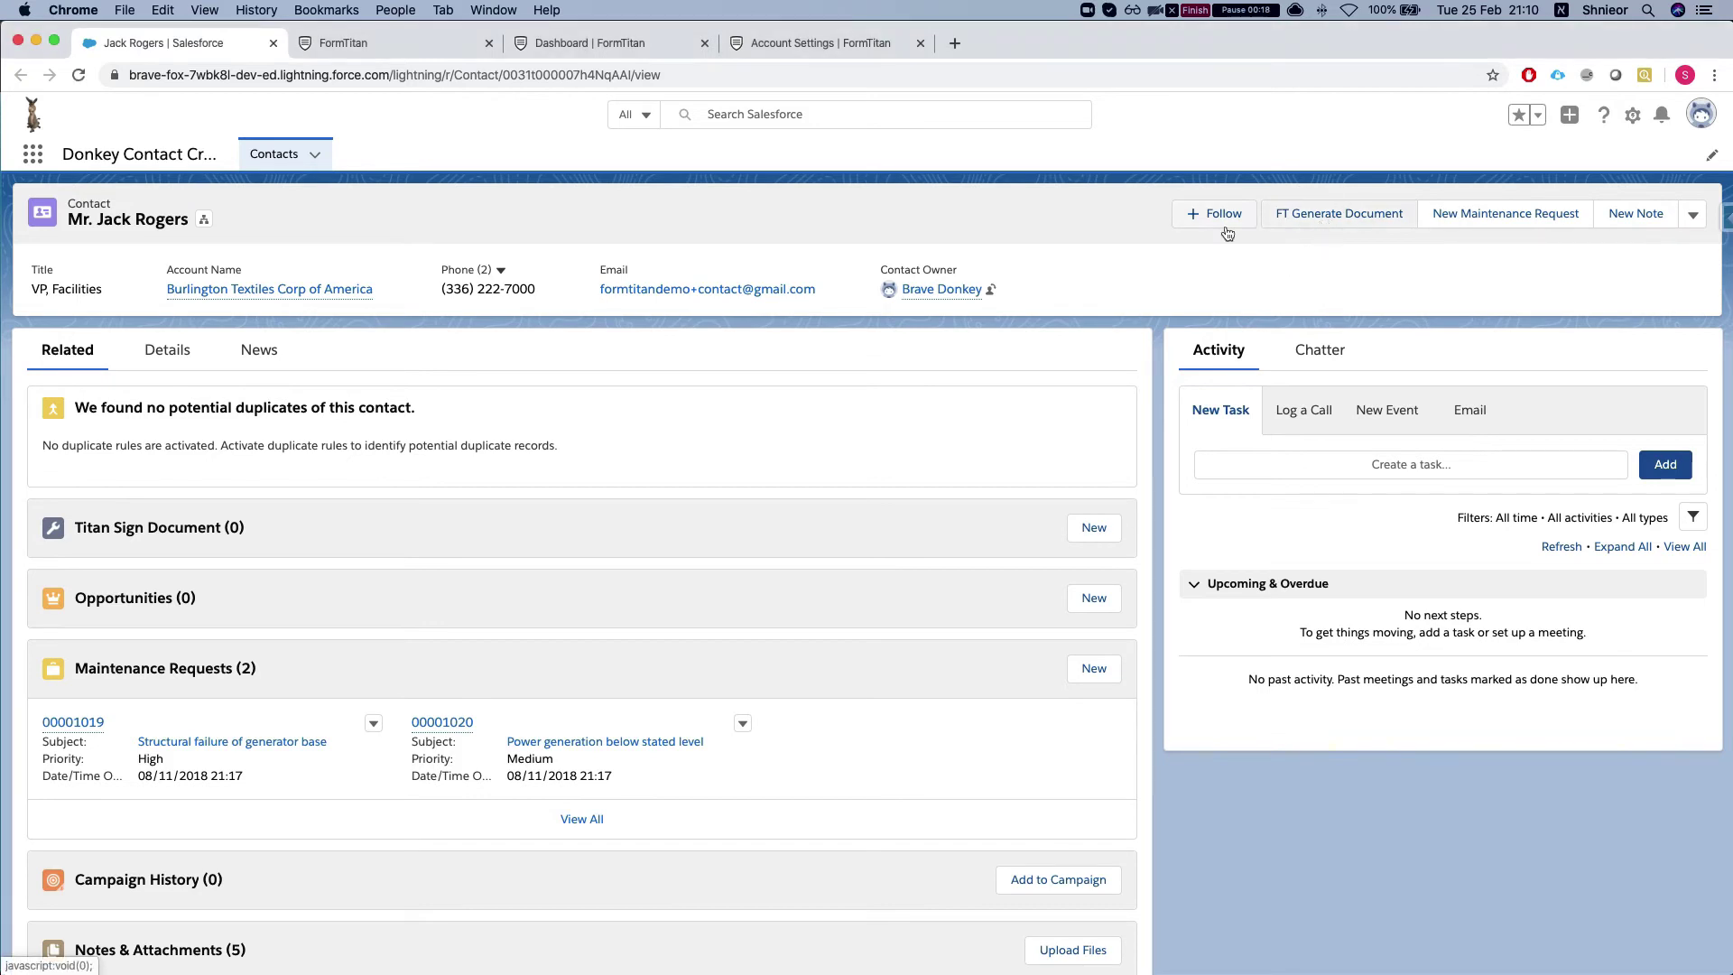
- Review the contact's FormTitan document generation window and its 'Other doc for sig' template, then close it
{"action": "left_click", "coordinate": [1272, 216]}
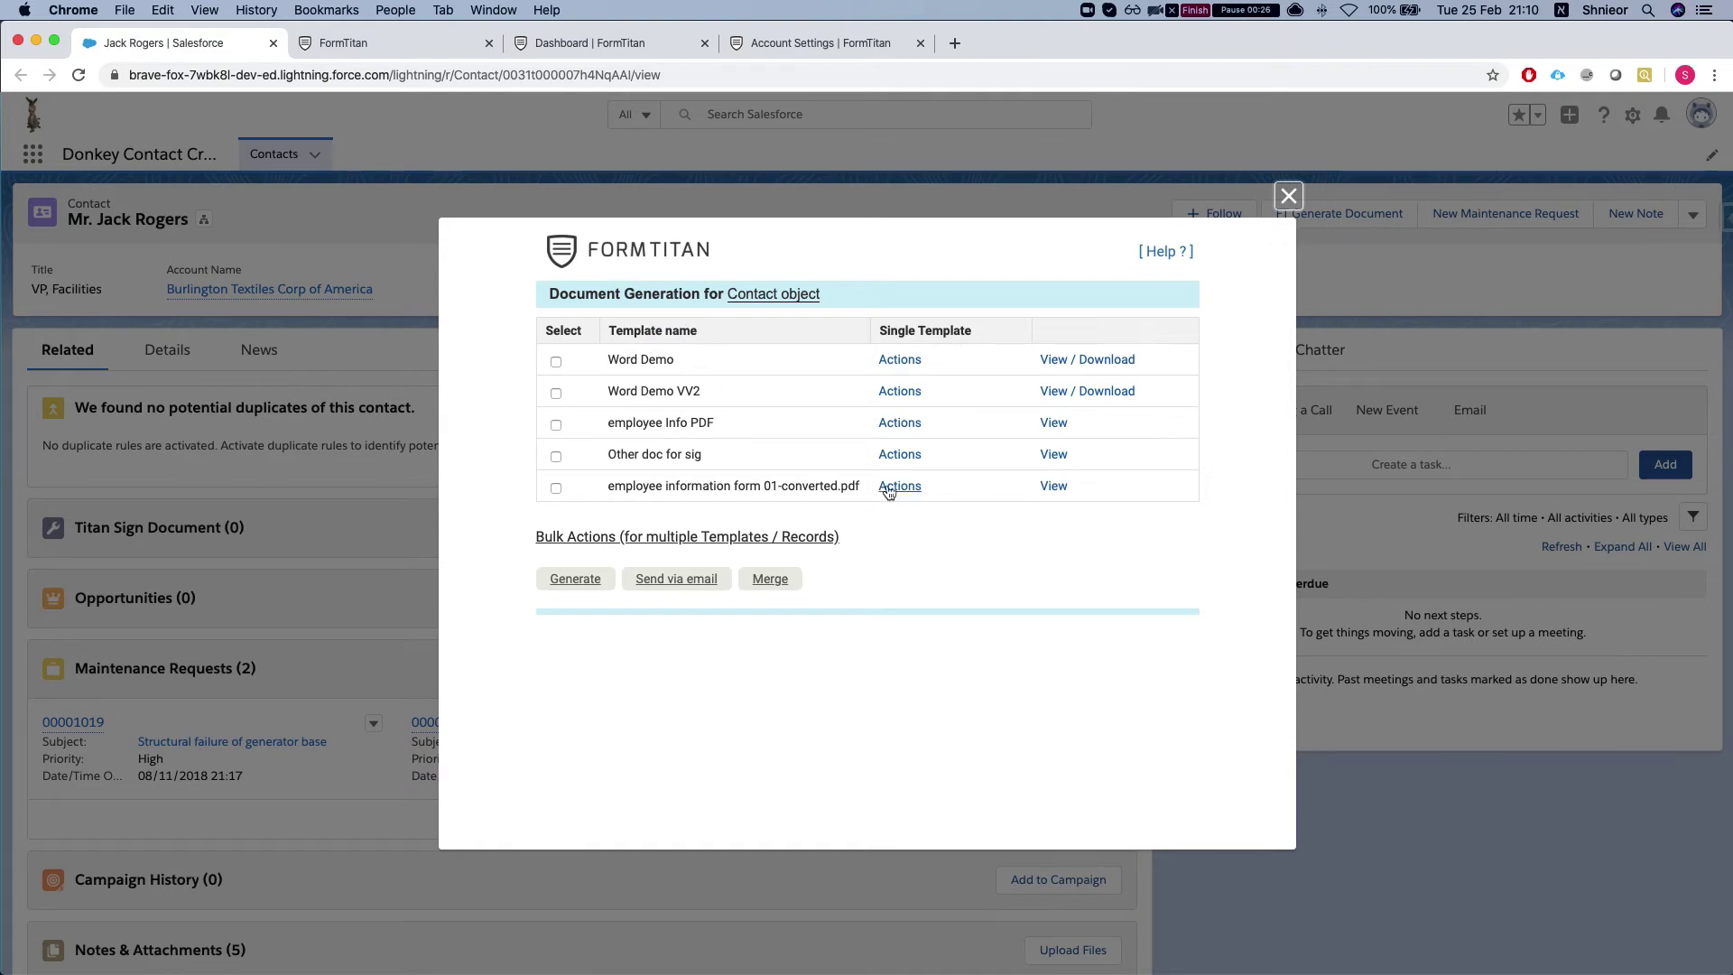
{"action": "left_click_drag", "start_coordinate": [607, 455], "coordinate": [704, 457]}
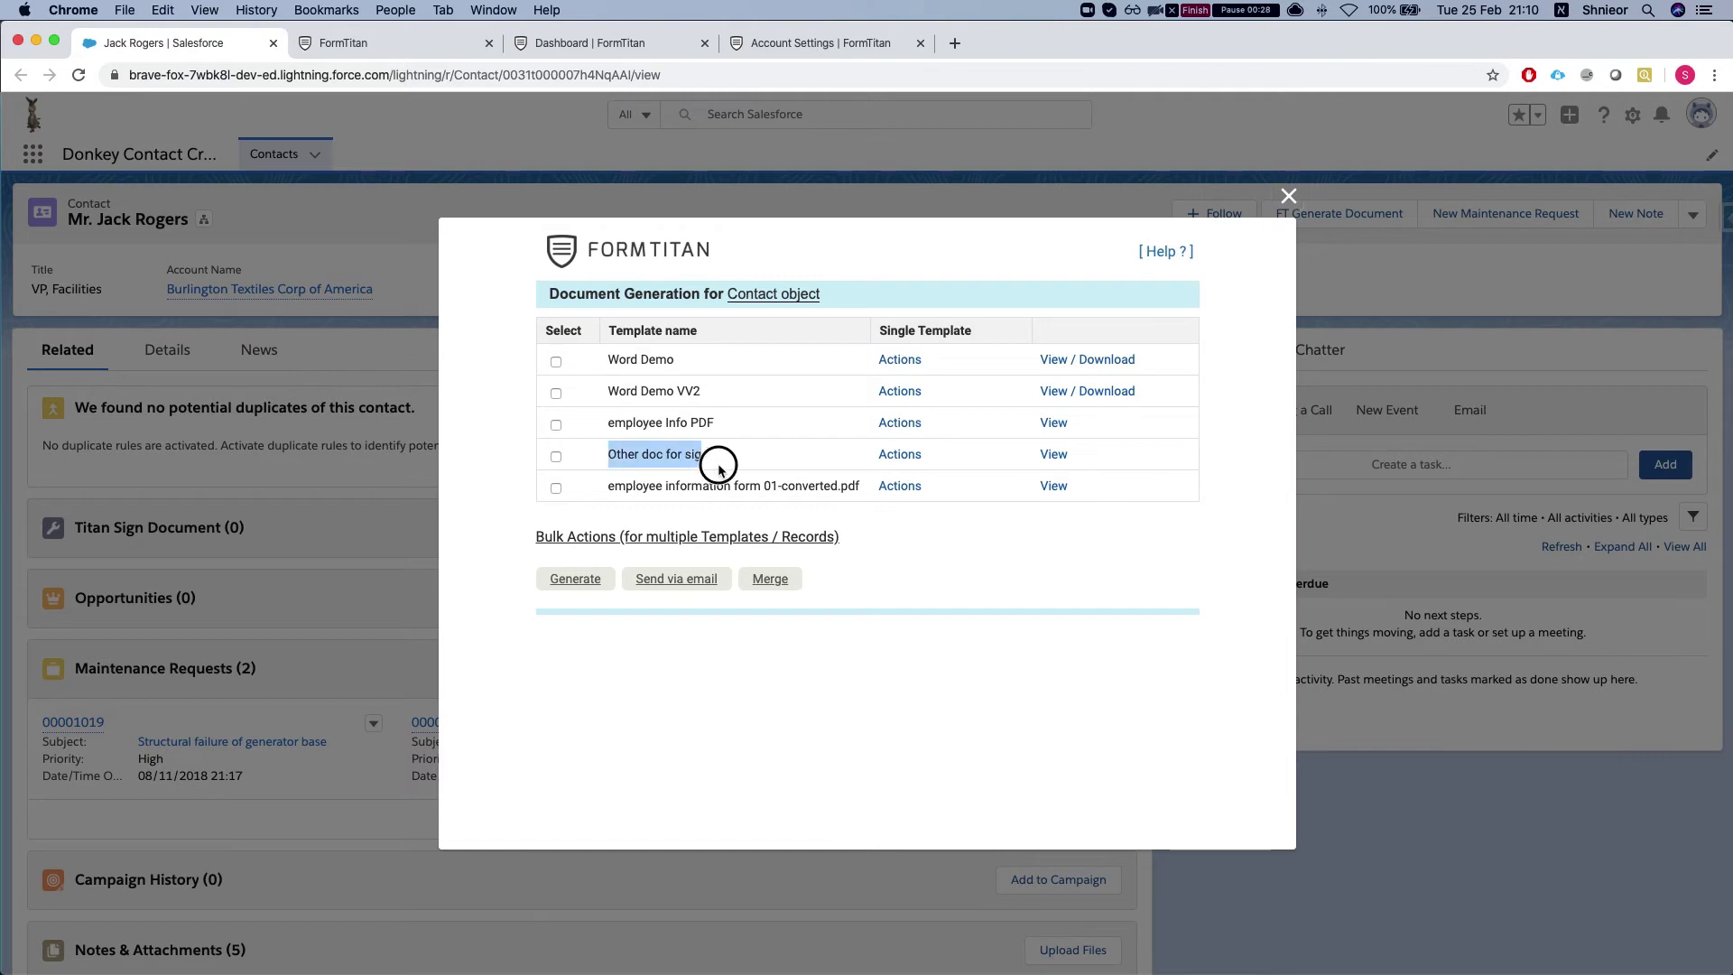
{"action": "left_click", "coordinate": [899, 454]}
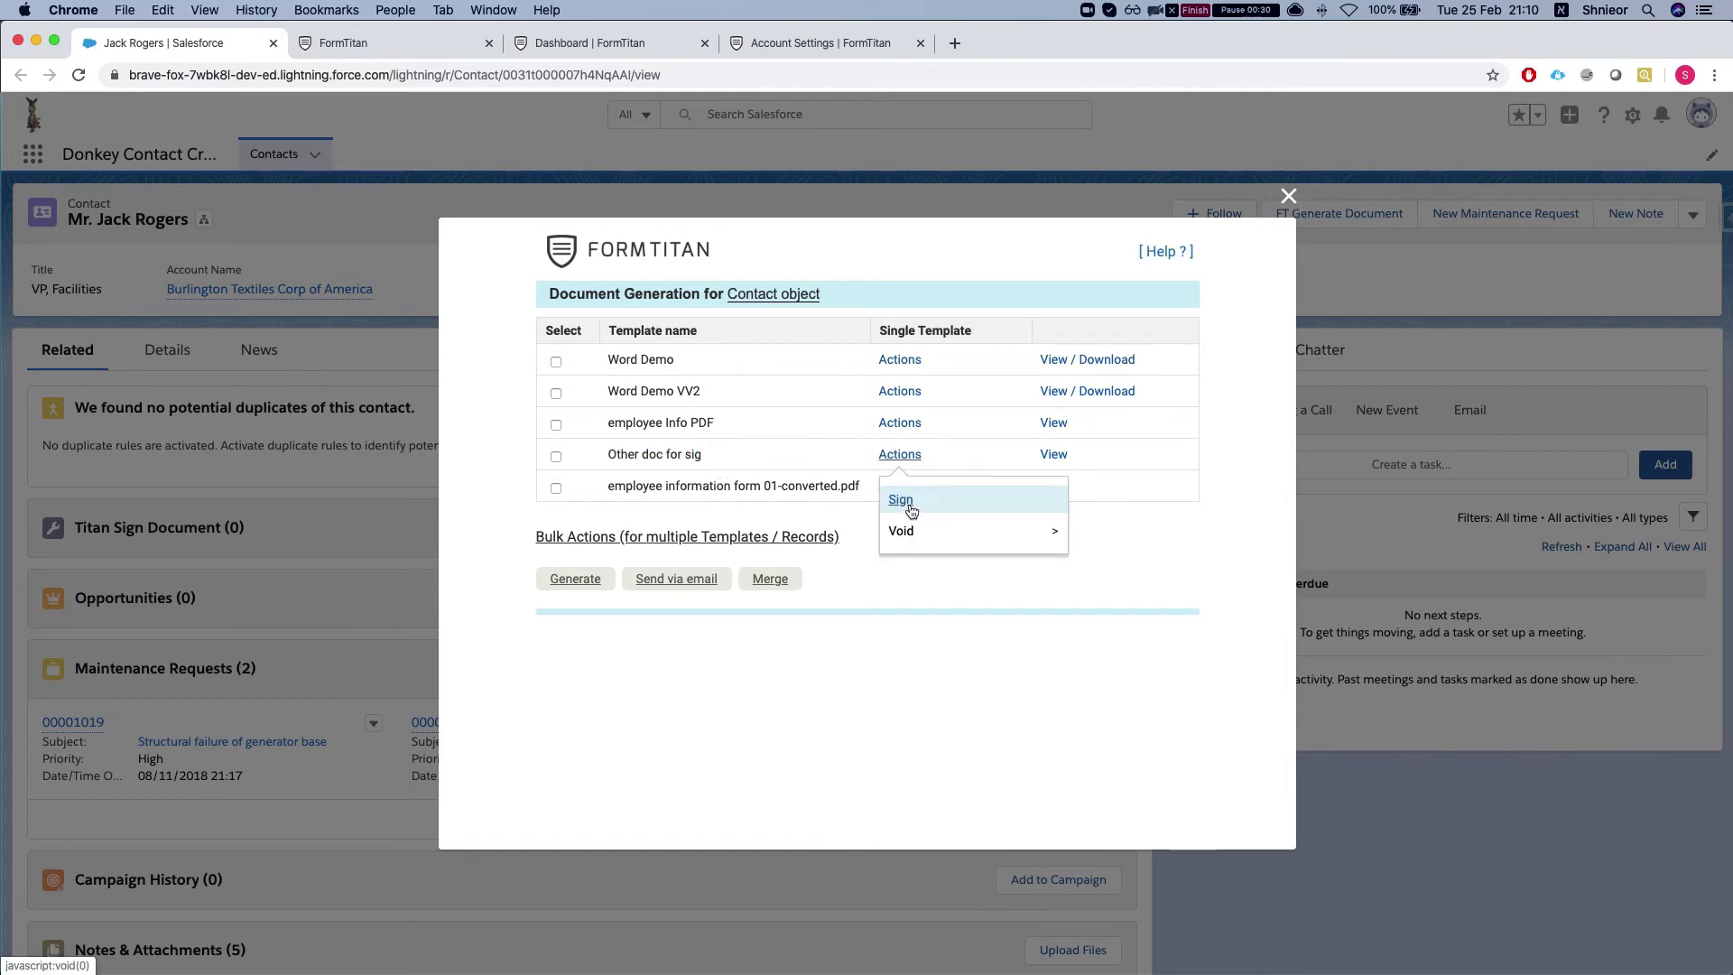
{"action": "left_click", "coordinate": [823, 474]}
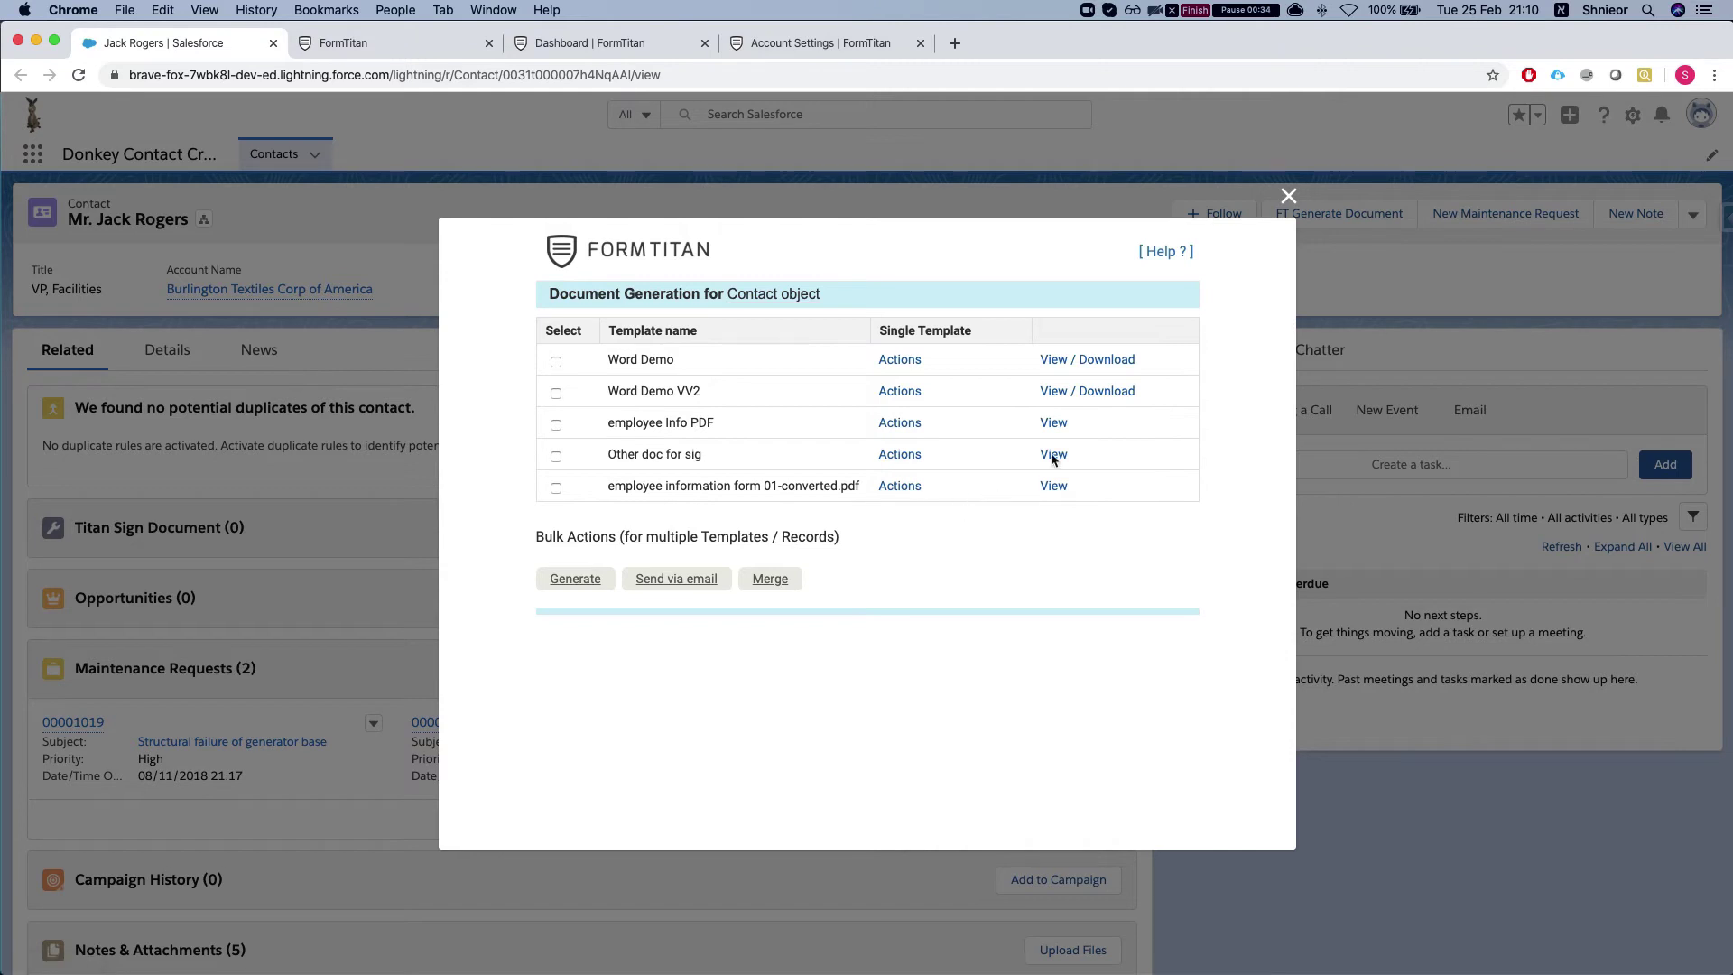
{"action": "left_click", "coordinate": [1288, 198]}
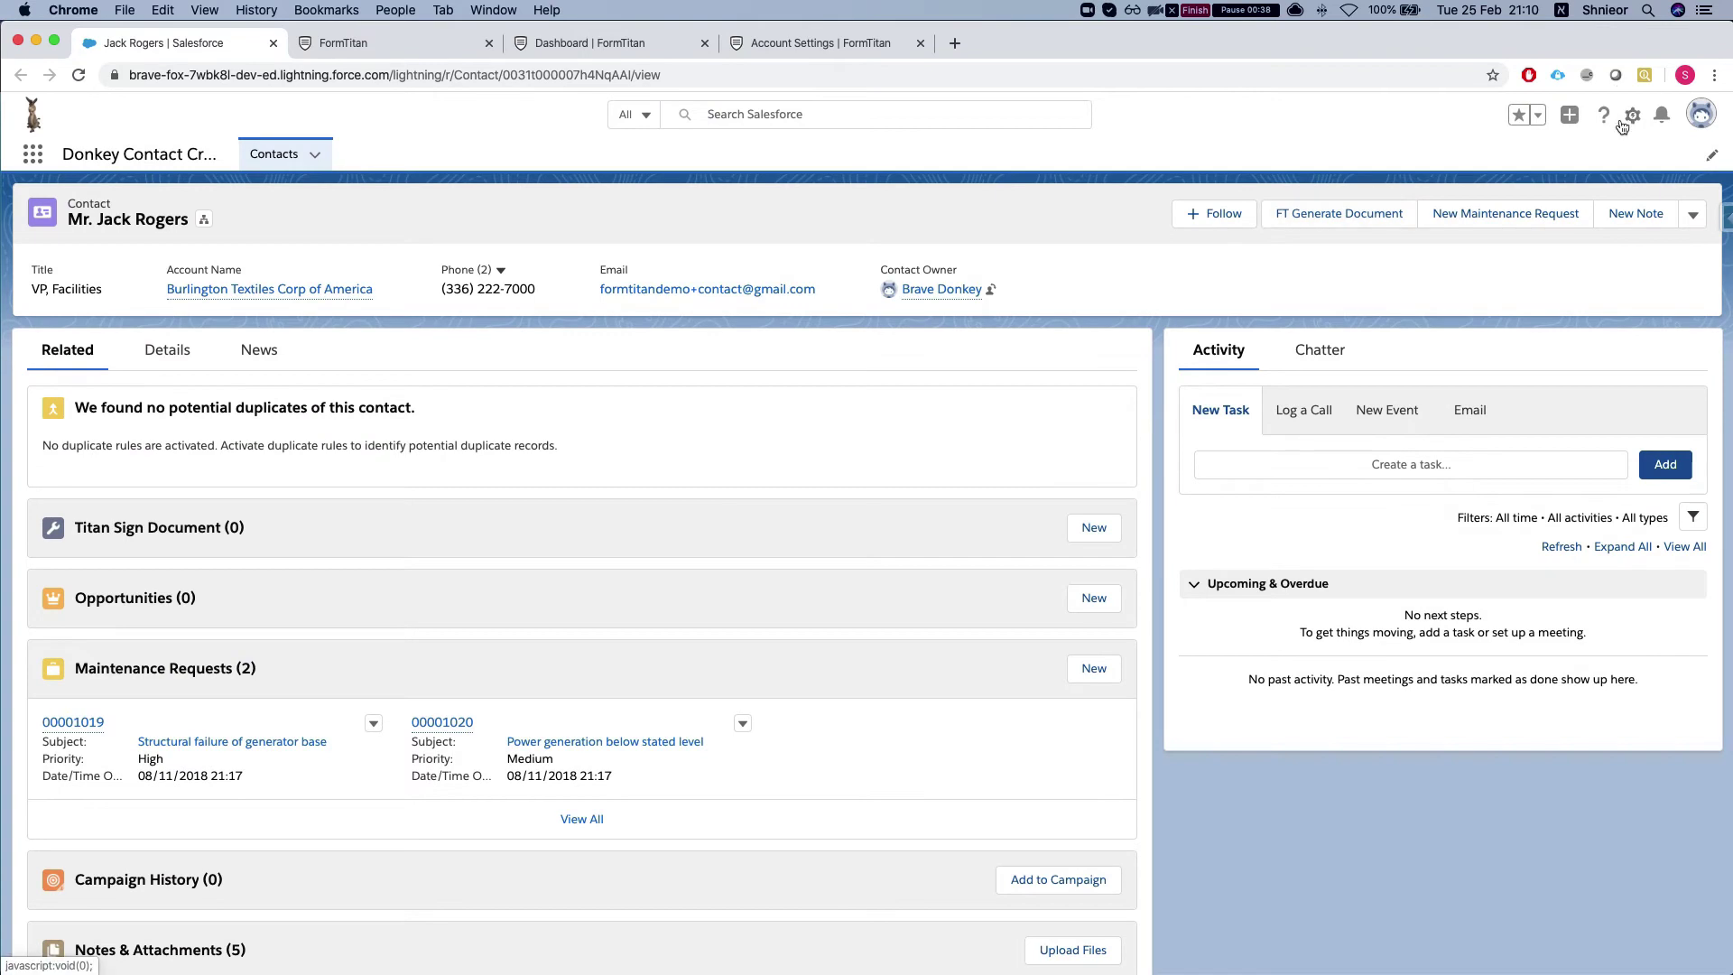
- In Edit Page, place the FTDocGenerate component above the Activity panel on the contact record page
{"action": "left_click", "coordinate": [1631, 116]}
{"action": "left_click", "coordinate": [1530, 319]}
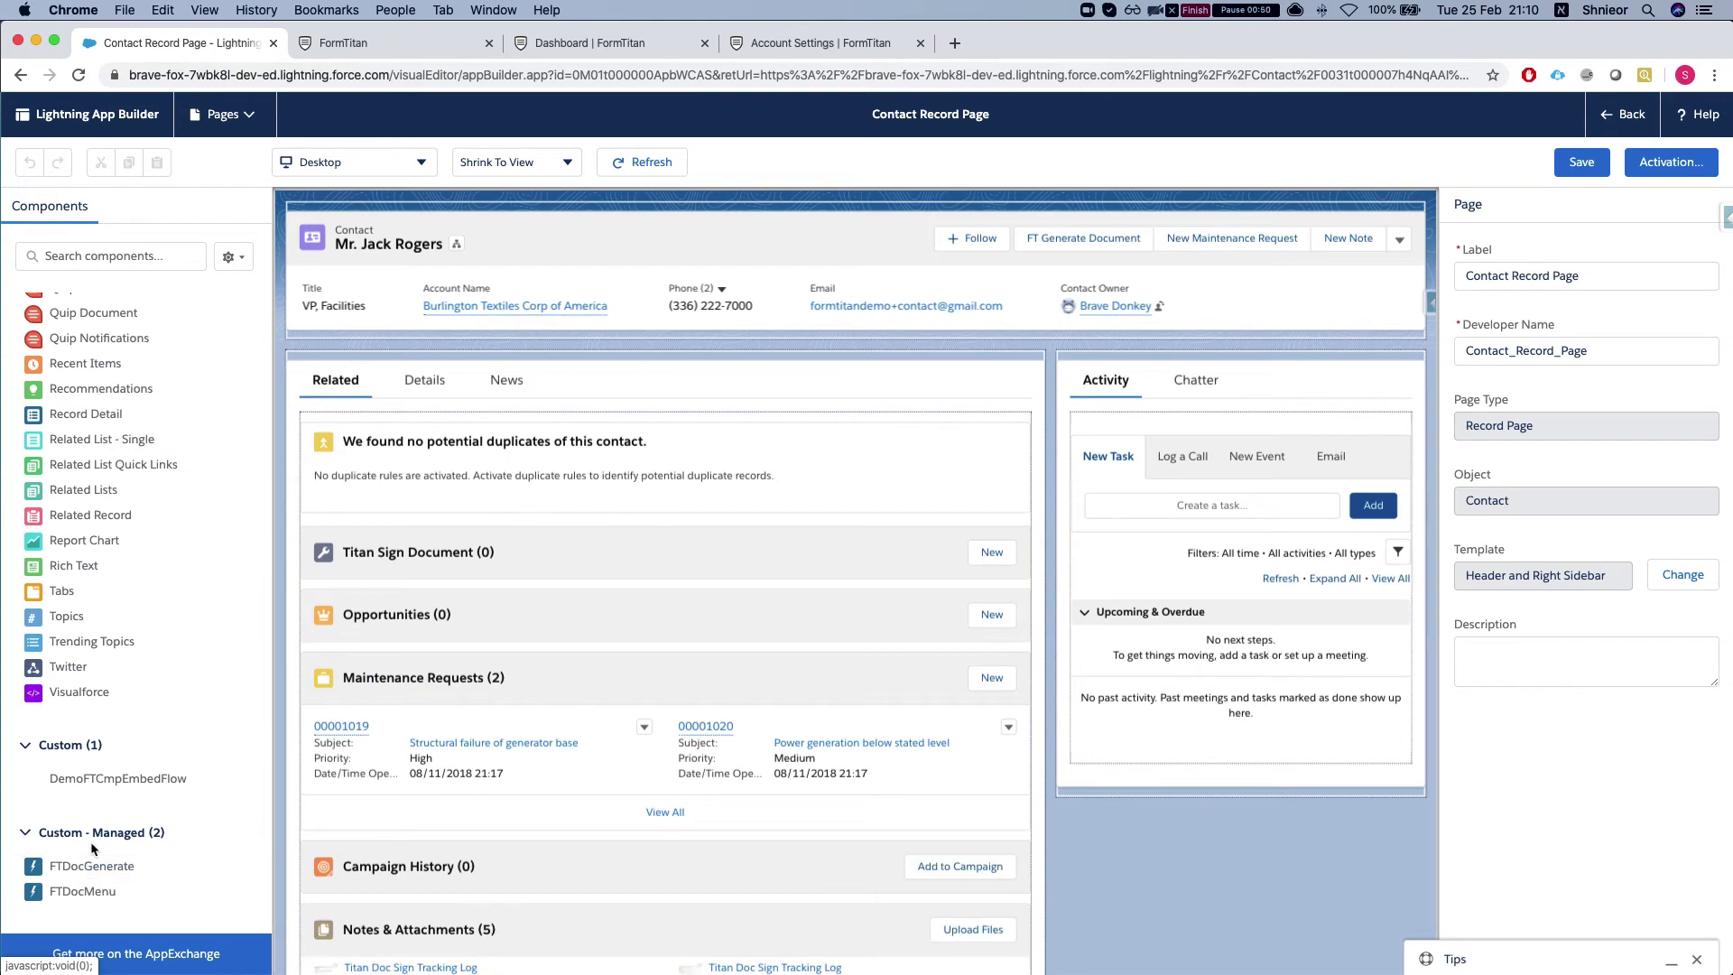
{"action": "mouse_move", "coordinate": [91, 865]}
{"action": "left_mouse_down"}
{"action": "mouse_move", "coordinate": [402, 779]}
{"action": "mouse_move", "coordinate": [1141, 364]}
{"action": "left_mouse_up"}
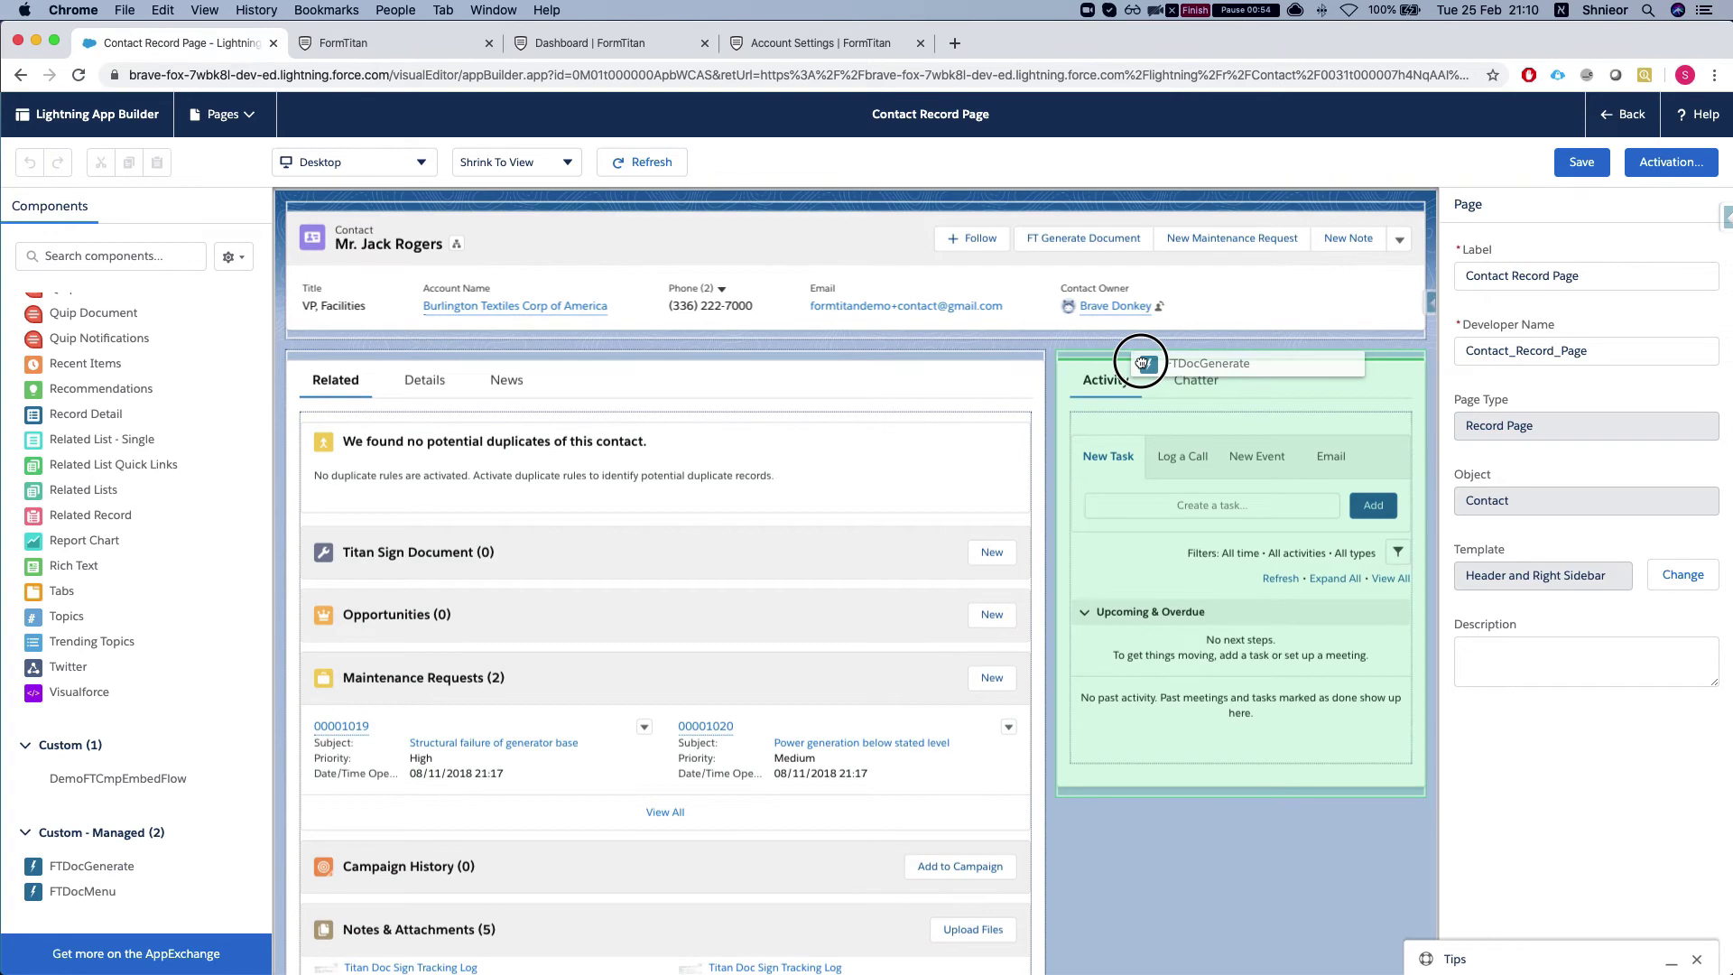
{"action": "left_click_drag", "start_coordinate": [1142, 363], "coordinate": [1141, 363]}
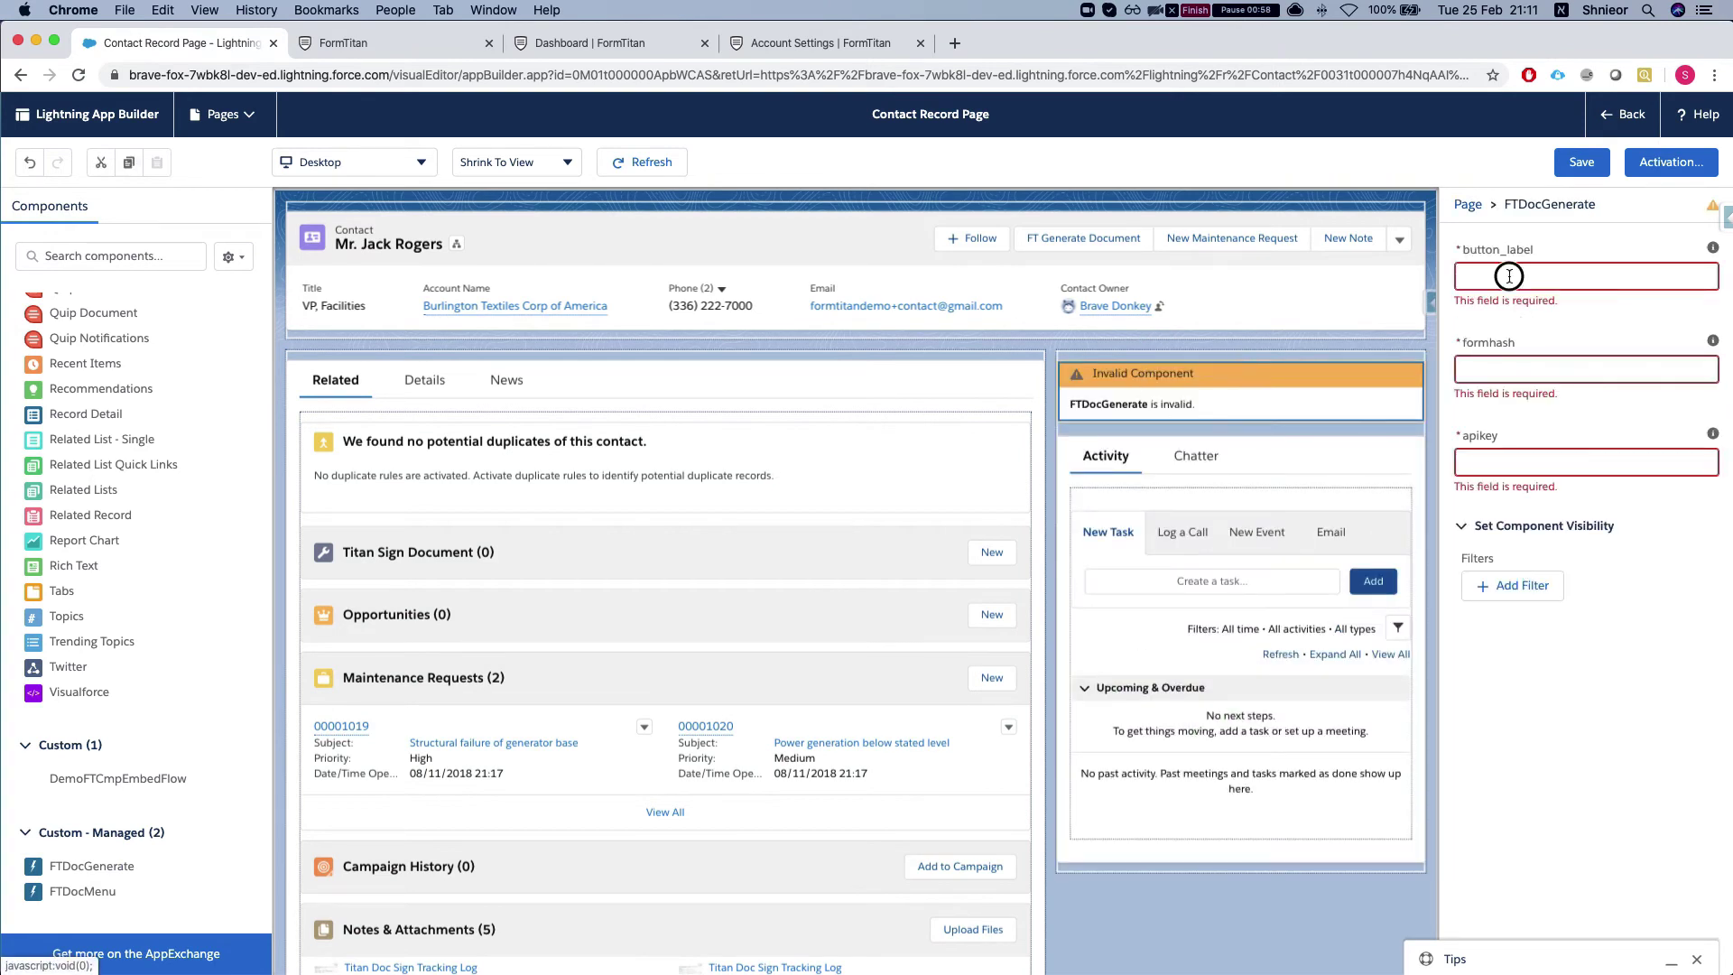
{"action": "left_click", "coordinate": [1510, 278]}
{"action": "type", "text": "Sendd"}
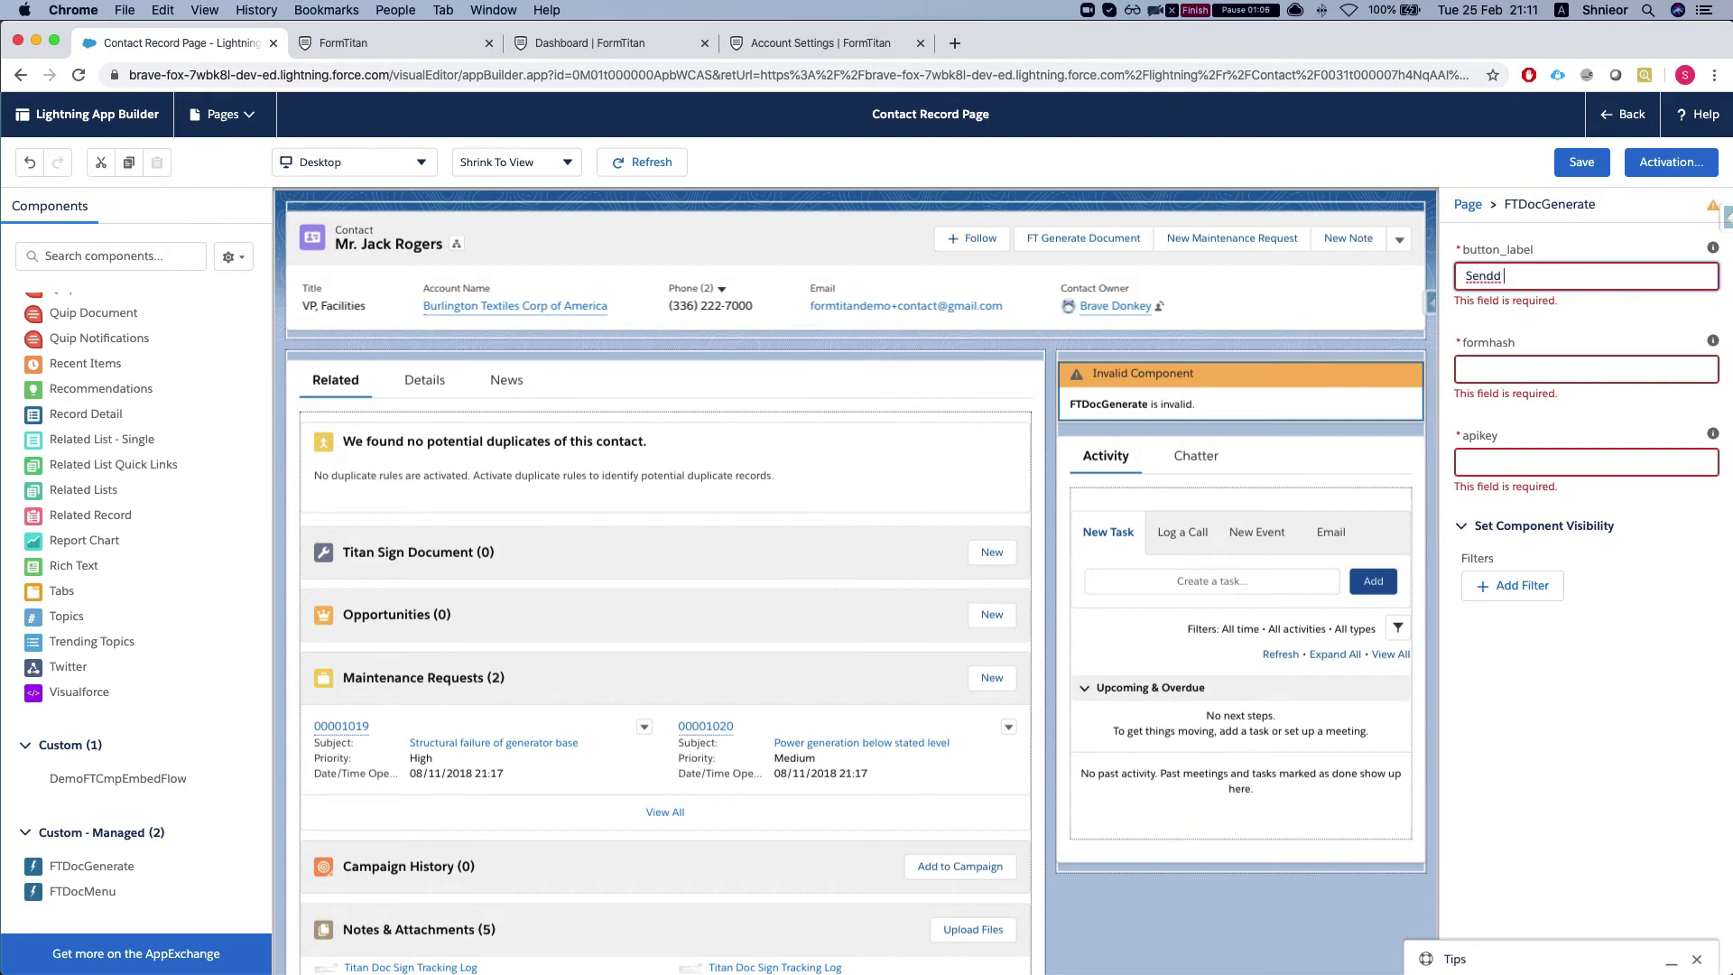
- Fix the doubled letter so the FTDocGenerate button label reads 'Send emp pdf for dig'
{"action": "key", "text": "BackSpace"}
{"action": "type", "text": "emp pdf for dig"}
{"action": "left_click", "coordinate": [1517, 368]}
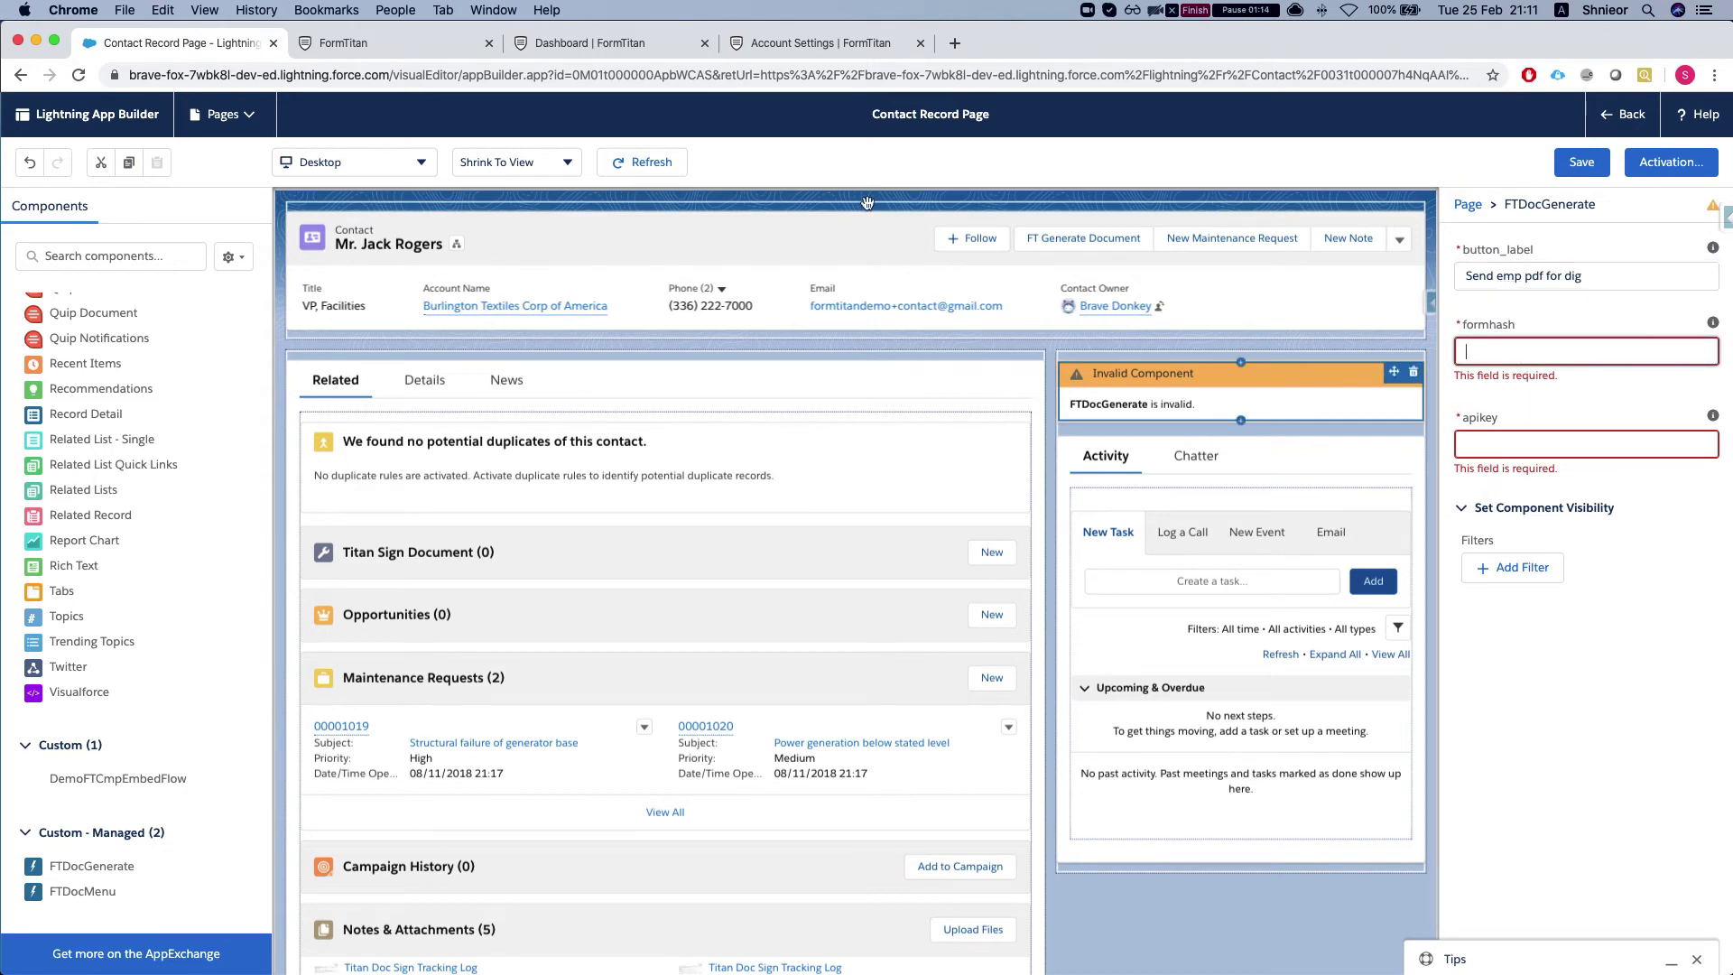
{"action": "left_click", "coordinate": [391, 45]}
{"action": "scroll", "coordinate": [563, 255], "scroll_direction": "up", "scroll_amount": 10}
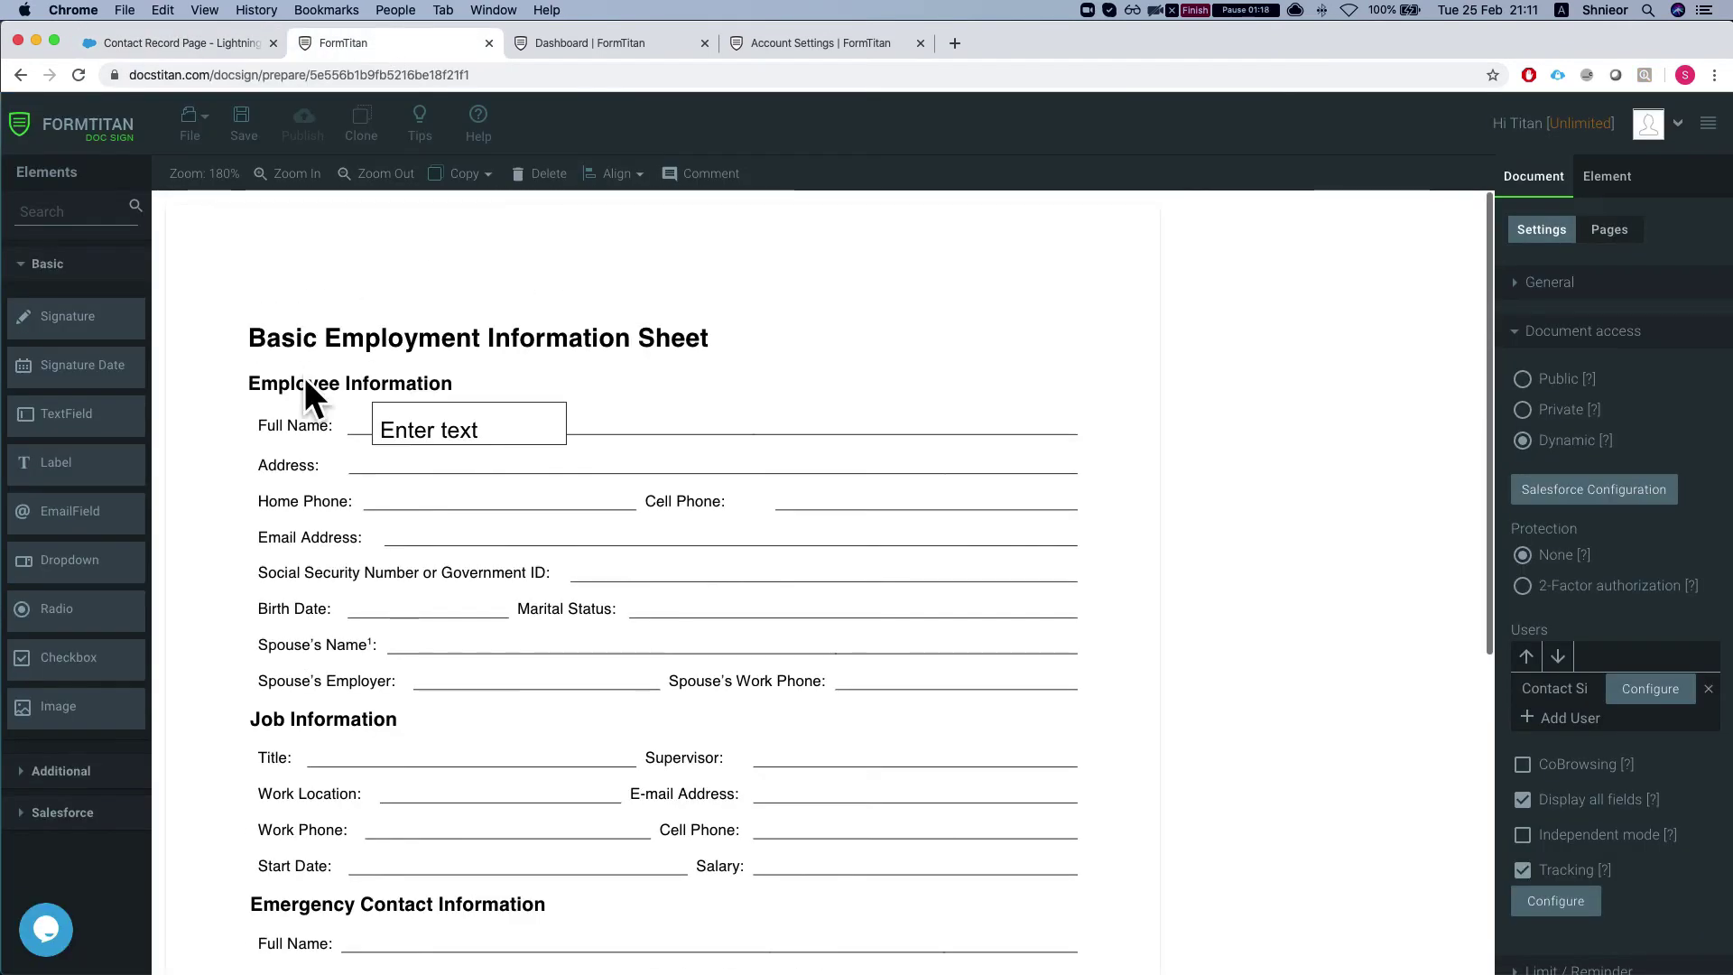
{"action": "scroll", "coordinate": [305, 377], "scroll_direction": "down", "scroll_amount": 2}
{"action": "scroll", "coordinate": [719, 373], "scroll_direction": "down", "scroll_amount": 3}
{"action": "scroll", "coordinate": [665, 403], "scroll_direction": "down", "scroll_amount": 2}
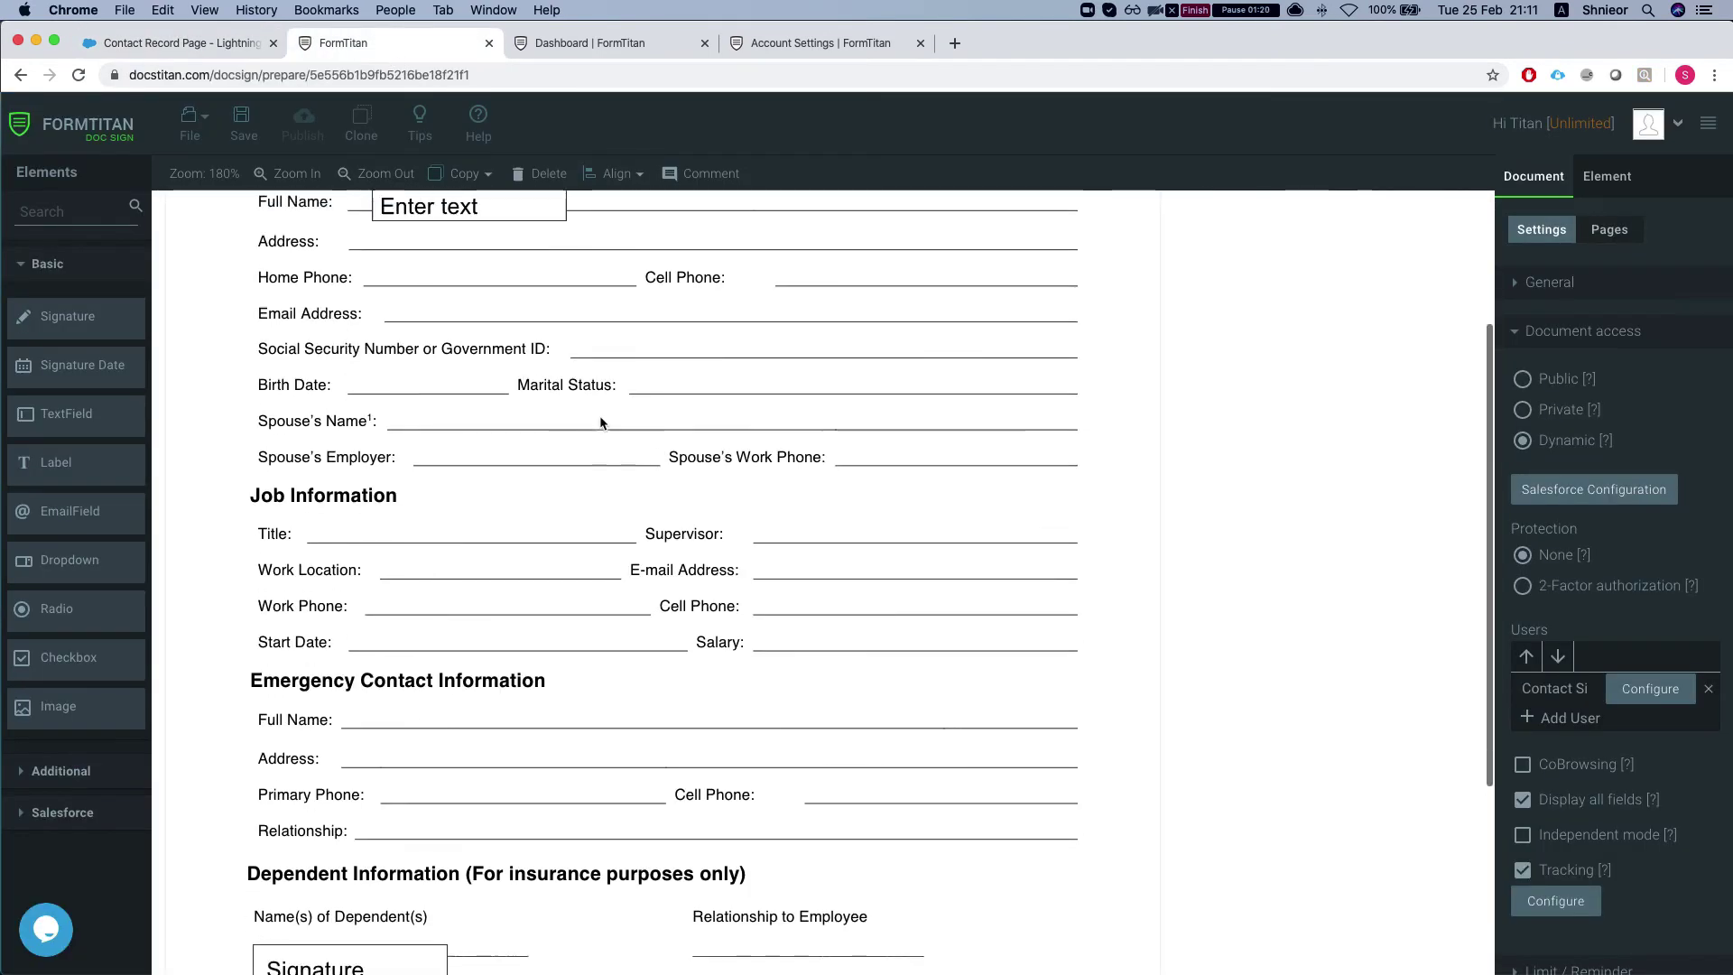
{"action": "scroll", "coordinate": [447, 373], "scroll_direction": "up", "scroll_amount": 1}
{"action": "scroll", "coordinate": [515, 637], "scroll_direction": "down", "scroll_amount": 6}
{"action": "scroll", "coordinate": [757, 565], "scroll_direction": "up", "scroll_amount": 5}
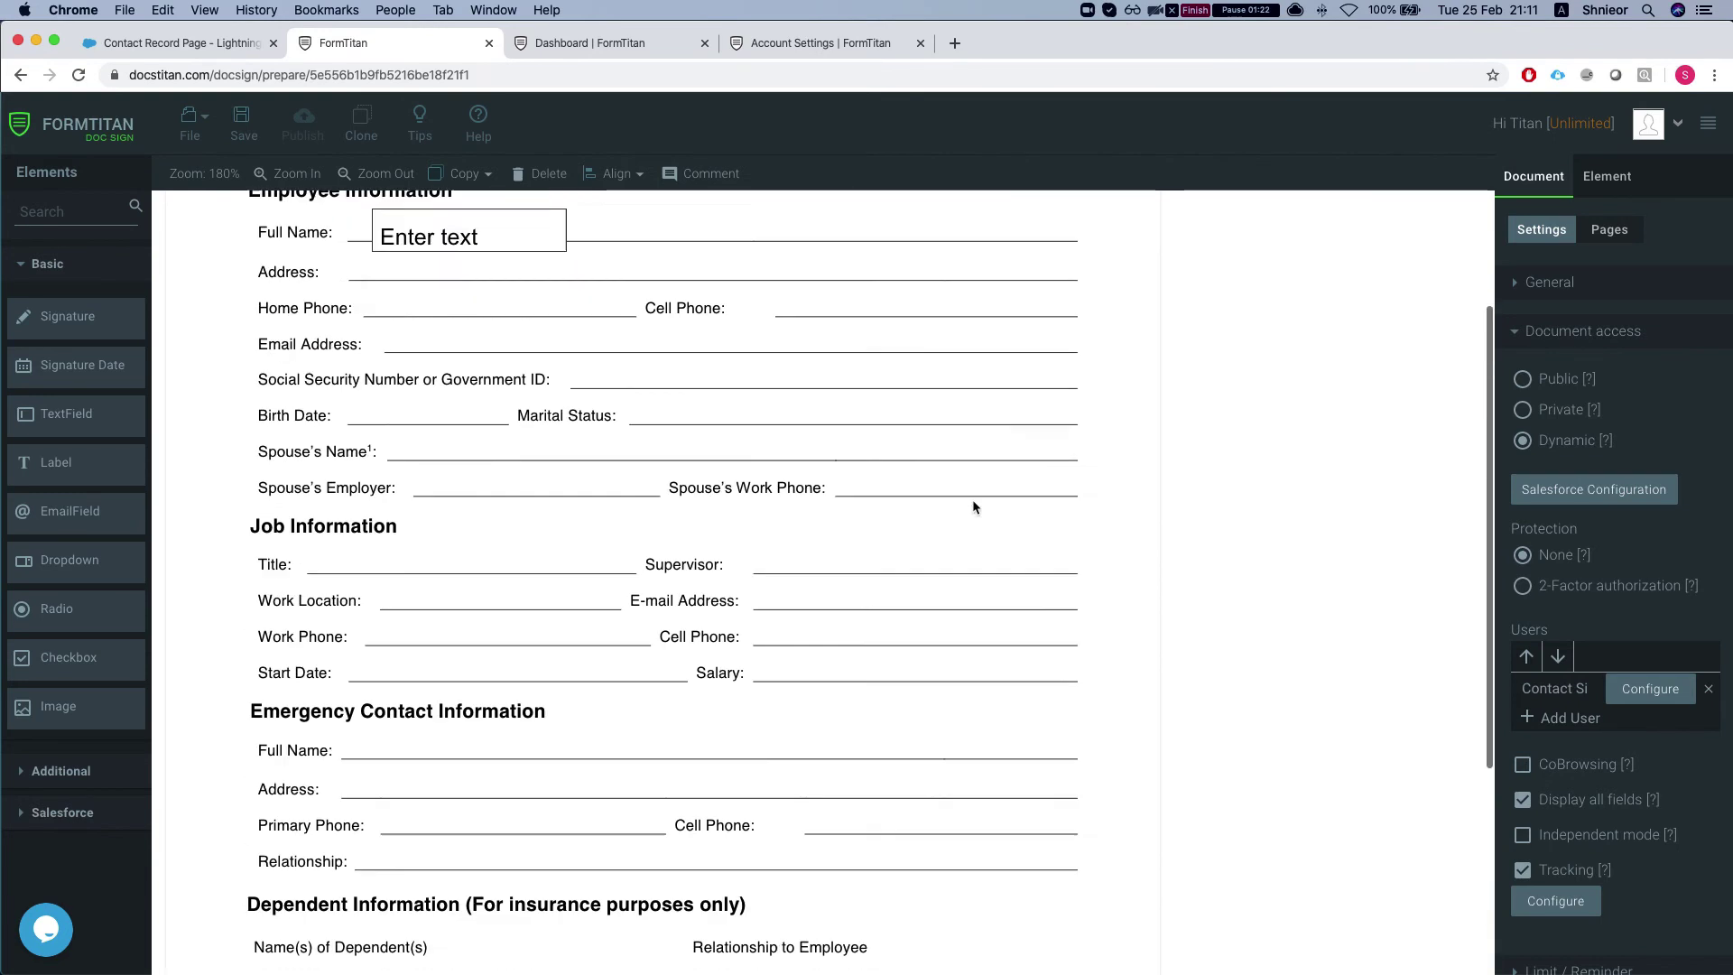
{"action": "scroll", "coordinate": [972, 500], "scroll_direction": "up", "scroll_amount": 4}
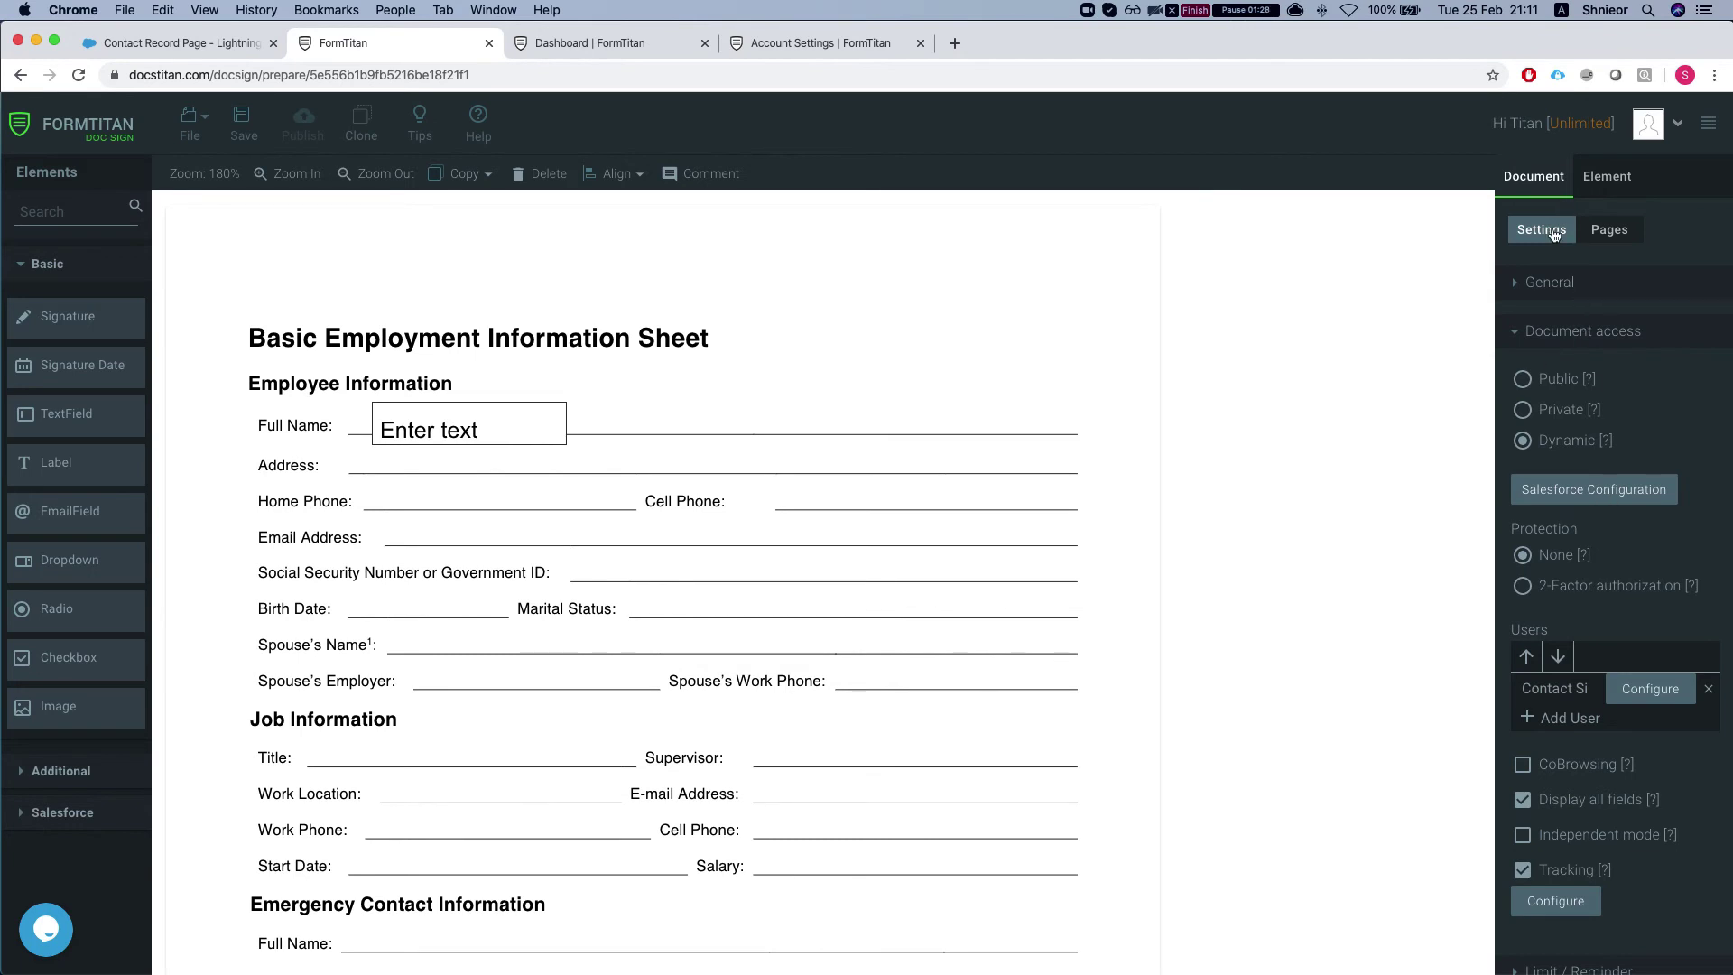
- Copy the form hash from FormTitan's Salesforce Configuration into the component's formhash field
{"action": "left_click", "coordinate": [1608, 494]}
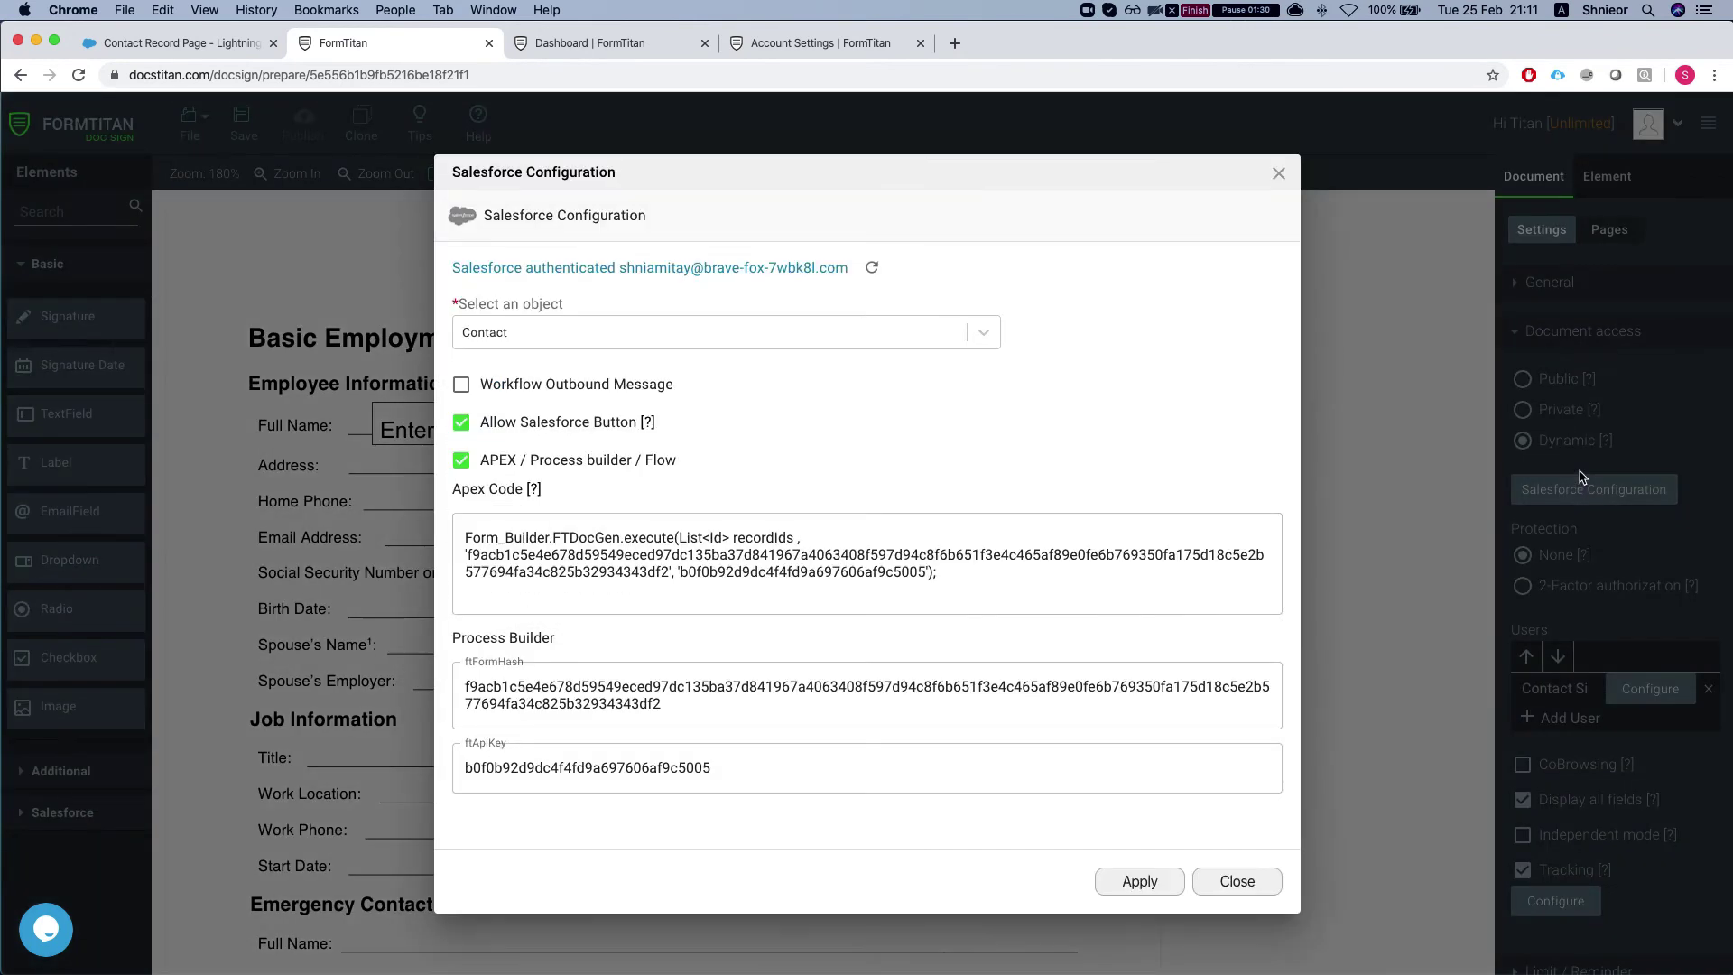
{"action": "left_click", "coordinate": [1131, 571]}
{"action": "left_click", "coordinate": [619, 713]}
{"action": "left_click", "coordinate": [522, 697]}
{"action": "triple_click", "coordinate": [522, 697]}
{"action": "key", "text": "super+c"}
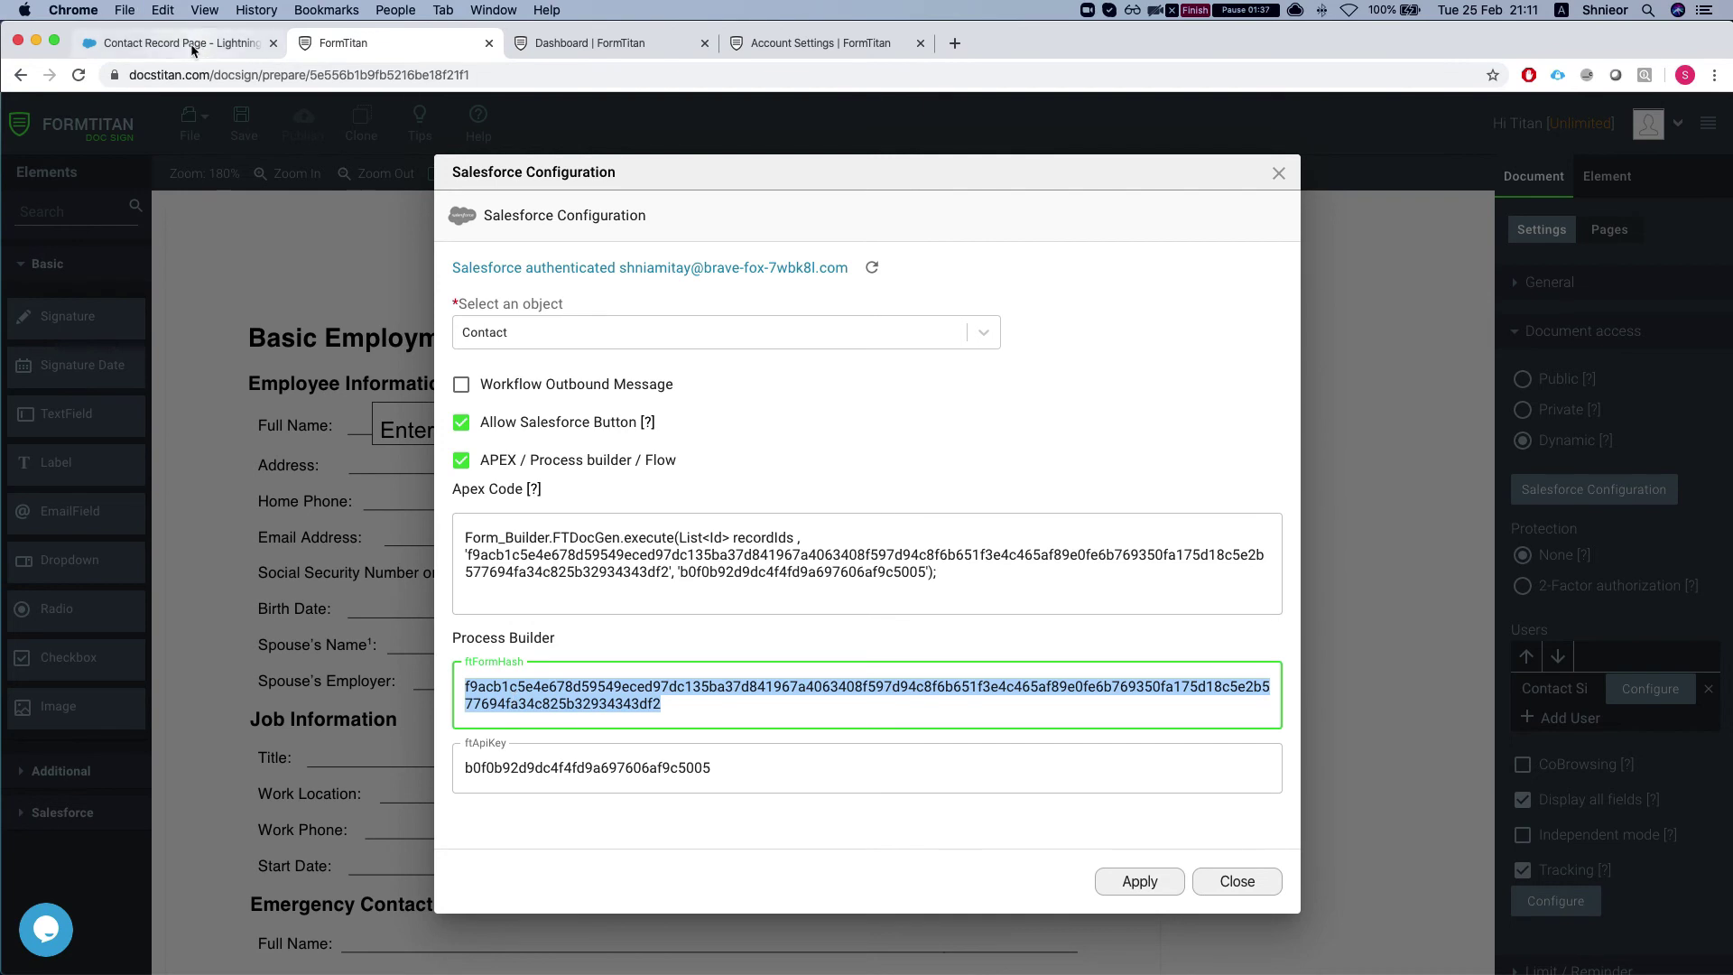
{"action": "left_click", "coordinate": [179, 41]}
{"action": "left_click", "coordinate": [1585, 350]}
{"action": "key", "text": "super+v"}
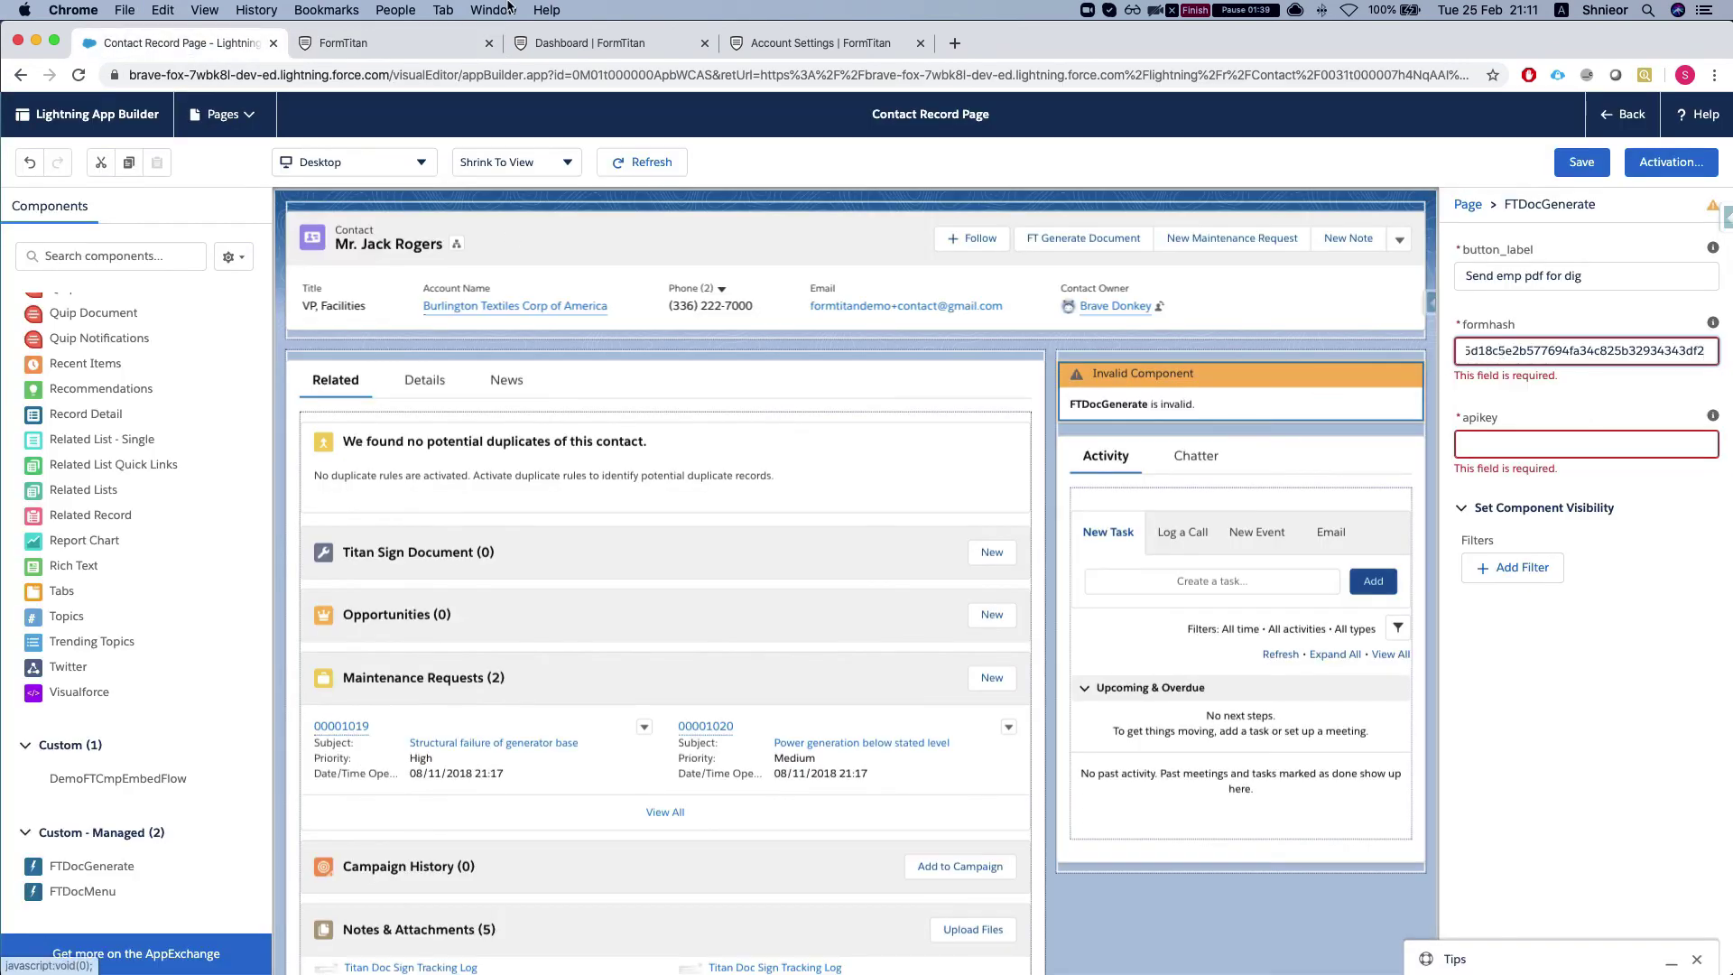
- Paste FormTitan's API key into the component's apikey field and save the record page
{"action": "left_click", "coordinate": [339, 42]}
{"action": "left_click", "coordinate": [590, 768]}
{"action": "triple_click", "coordinate": [591, 769]}
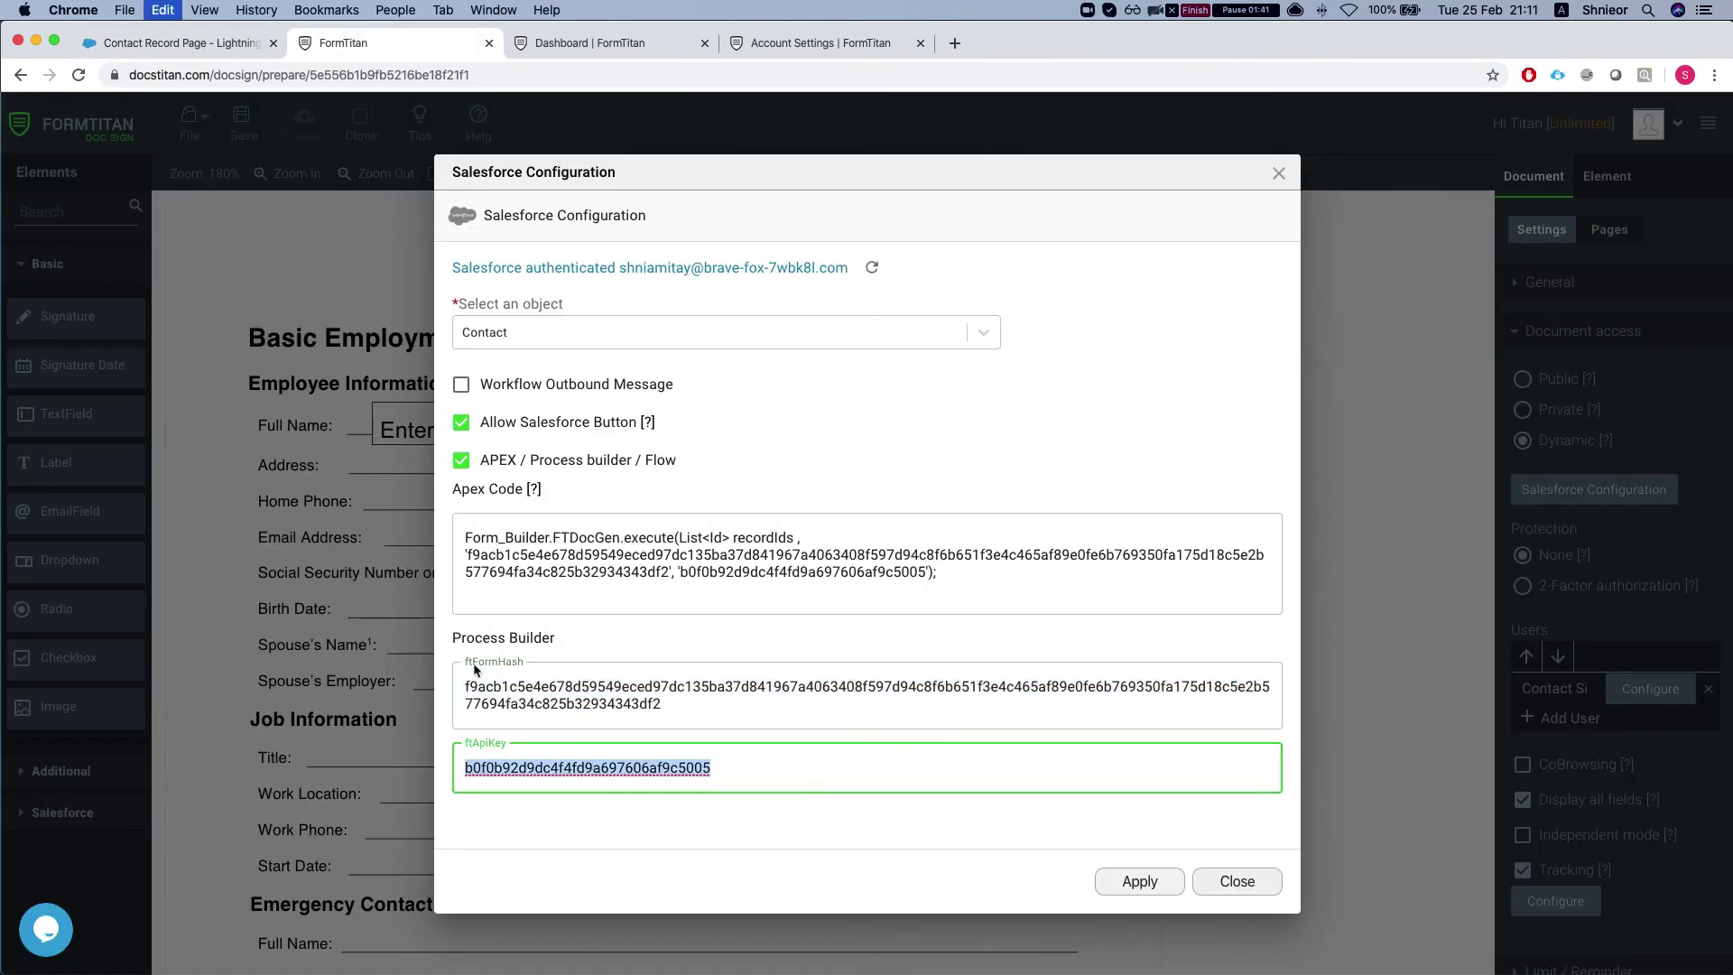
{"action": "key", "text": "super+c"}
{"action": "left_click", "coordinate": [179, 42]}
{"action": "left_click", "coordinate": [1584, 427]}
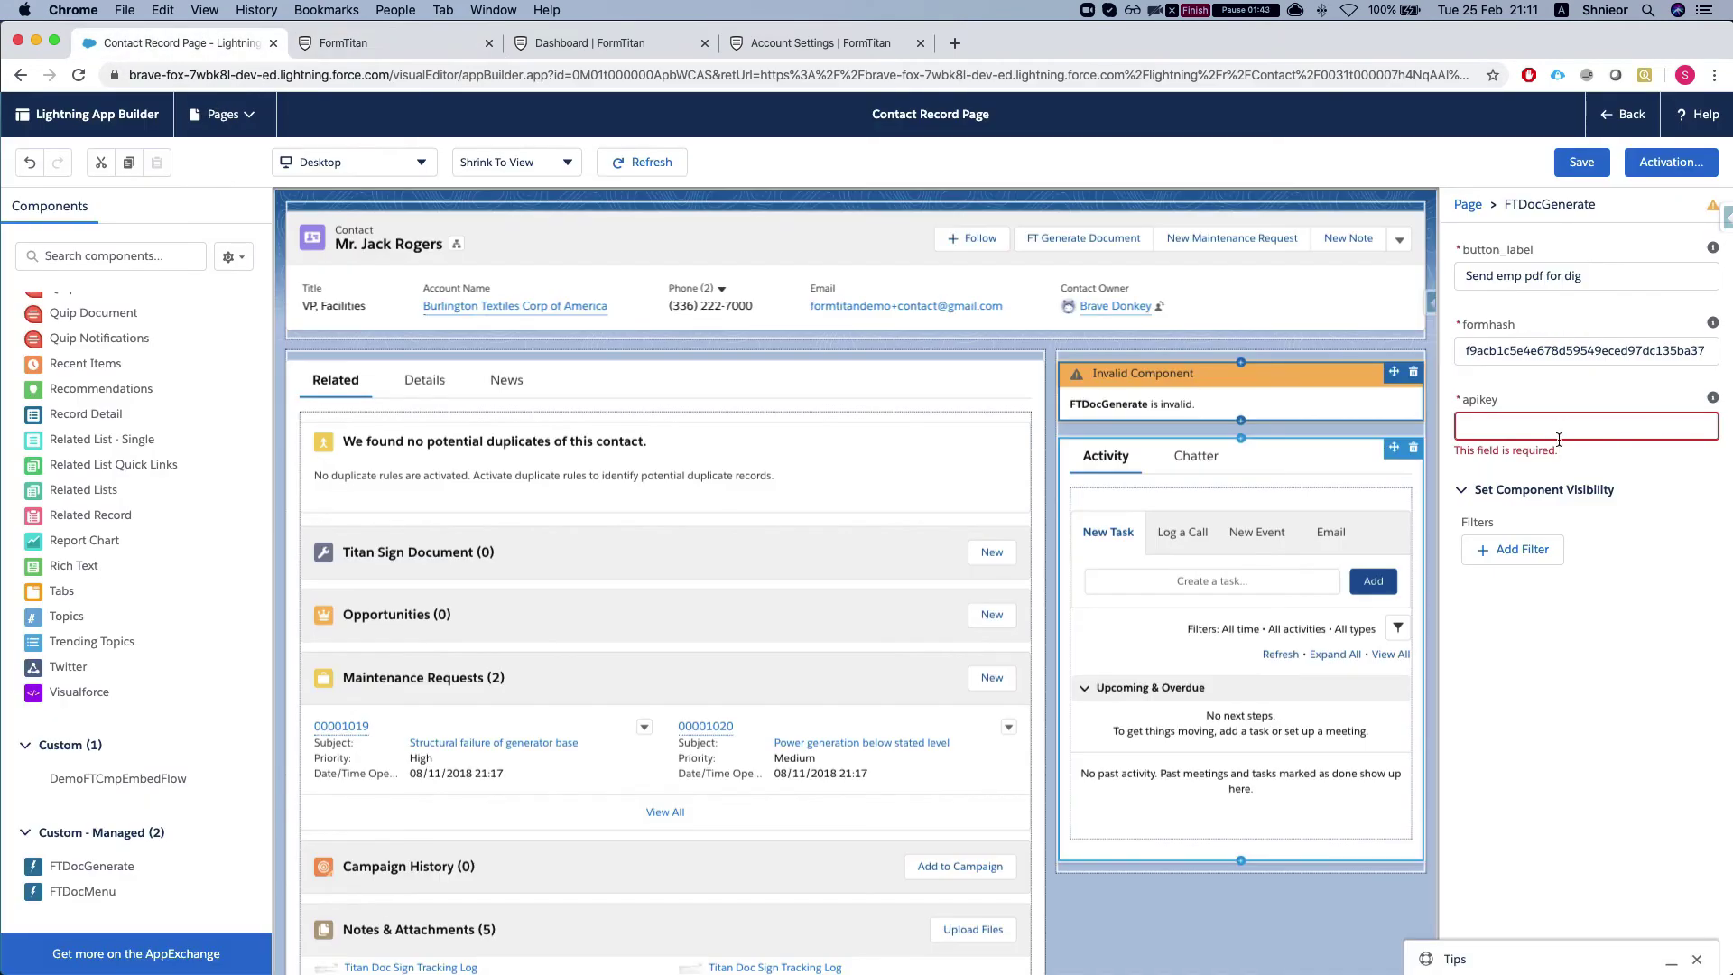
{"action": "left_click", "coordinate": [1584, 426]}
{"action": "key", "text": "super+v"}
{"action": "left_click", "coordinate": [1581, 161]}
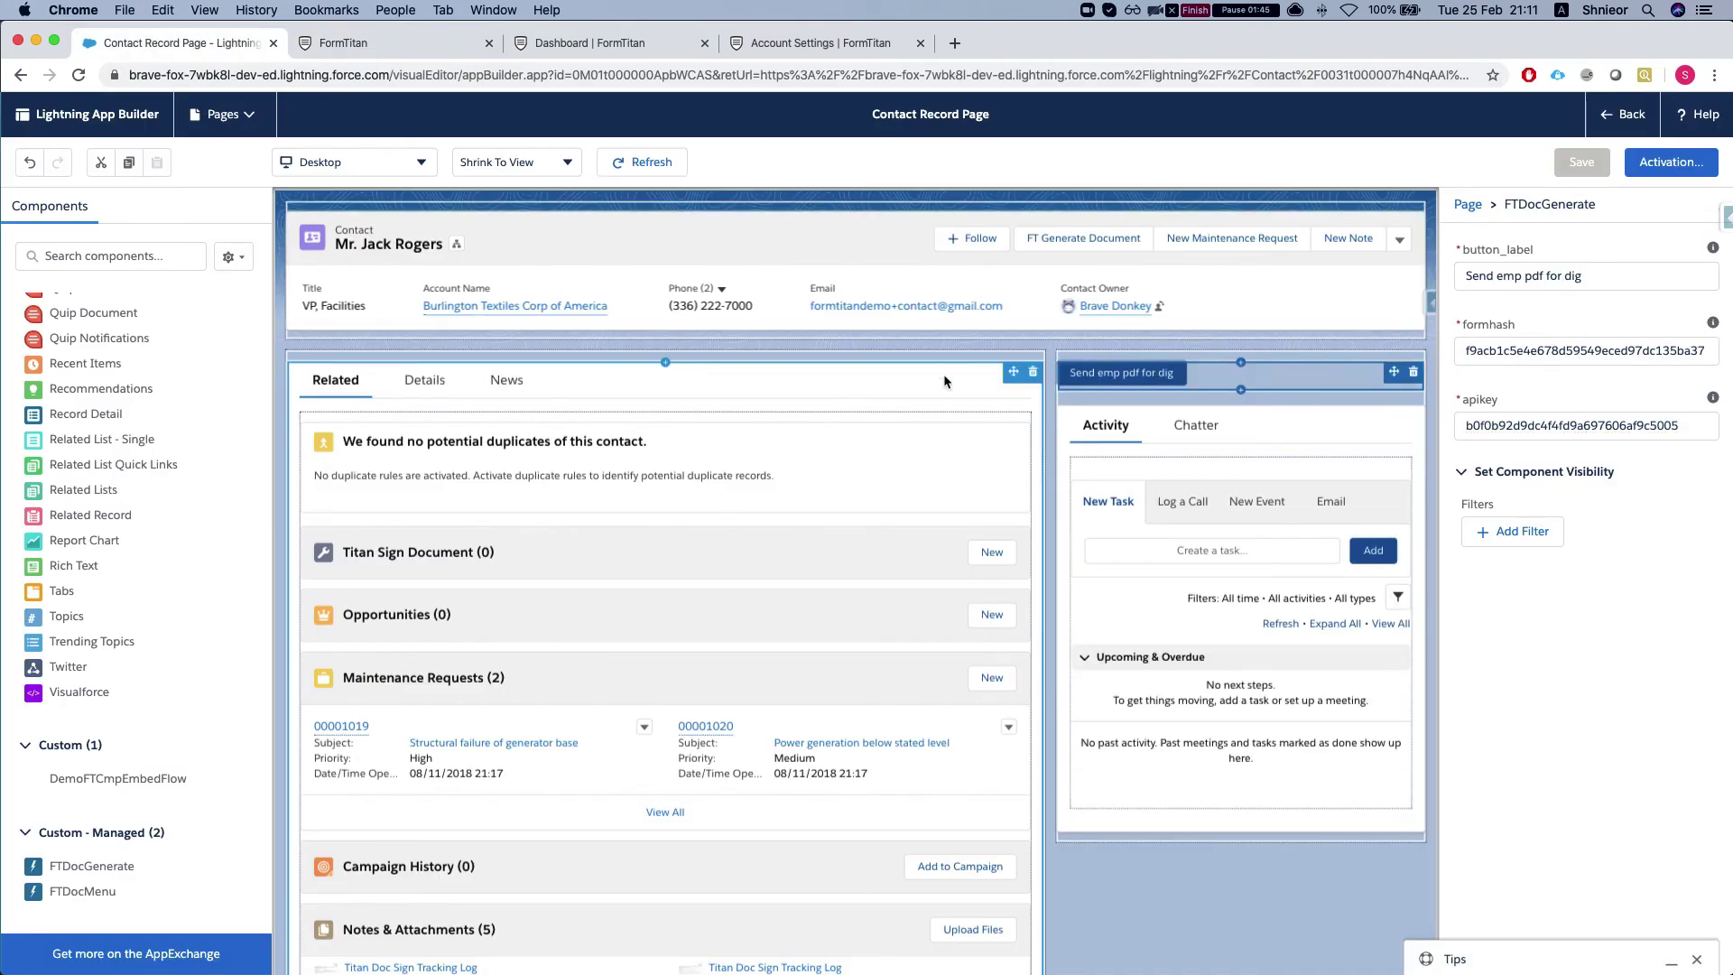
- On the contact record, run 'Send emp pdf for dig' and dismiss the Document Generated notice
{"action": "left_click", "coordinate": [1623, 113]}
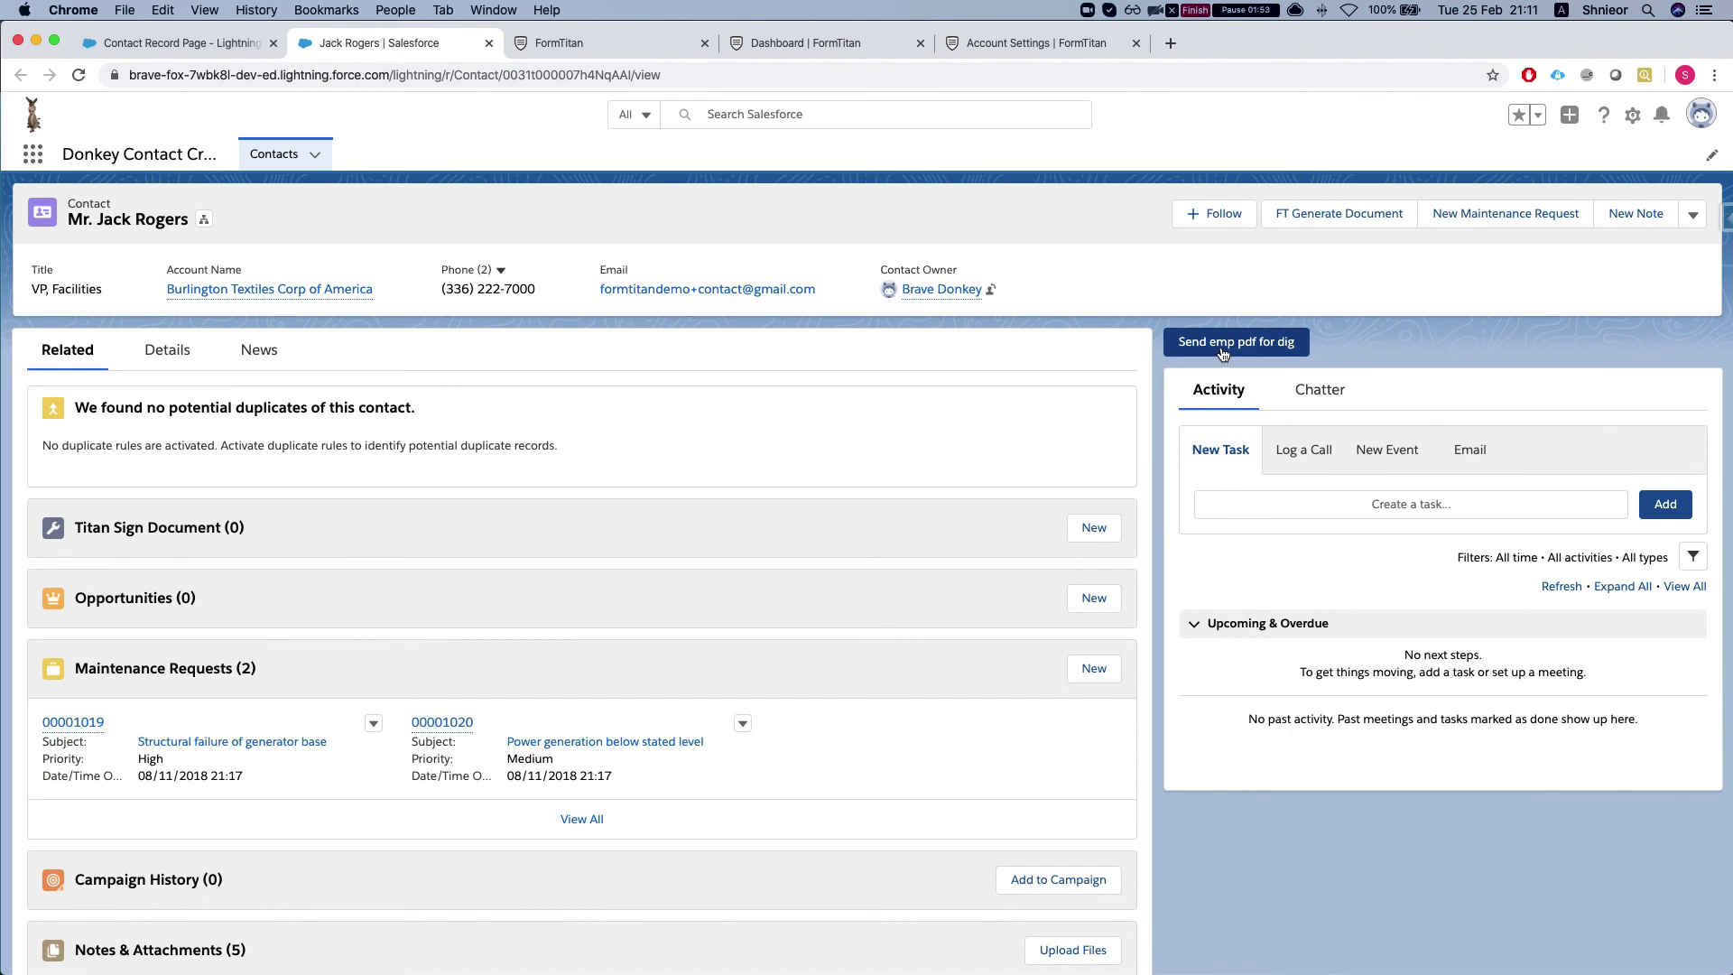
{"action": "left_click", "coordinate": [1223, 346]}
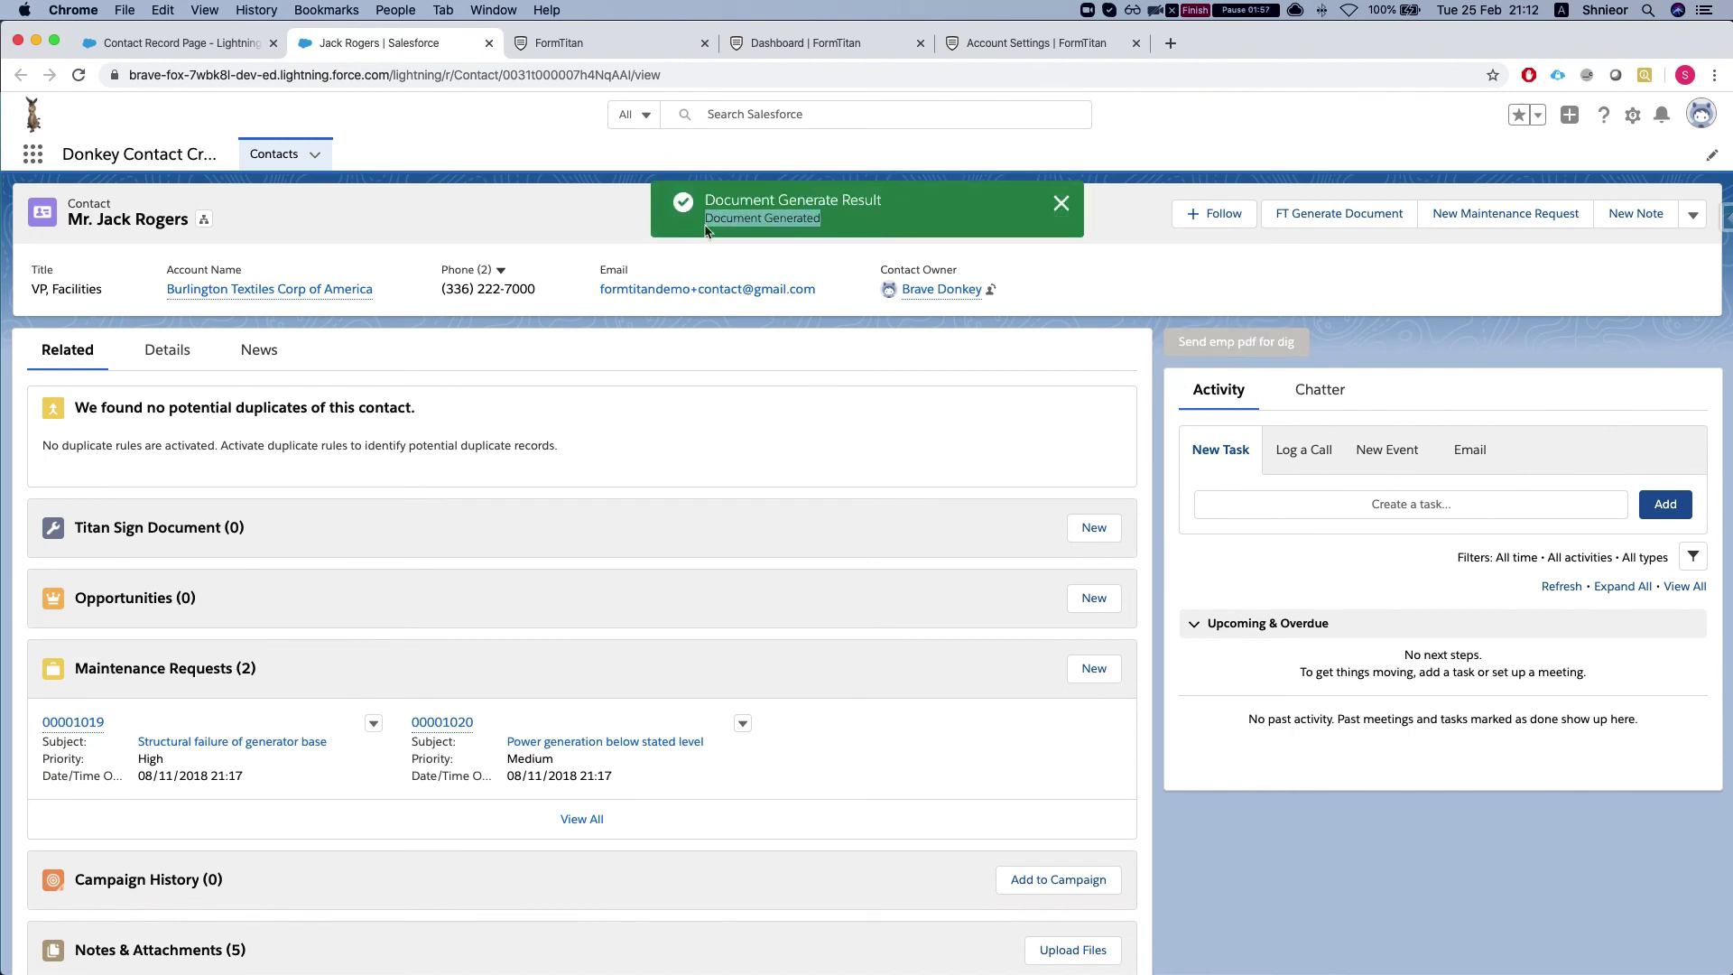
{"action": "left_click", "coordinate": [1060, 203]}
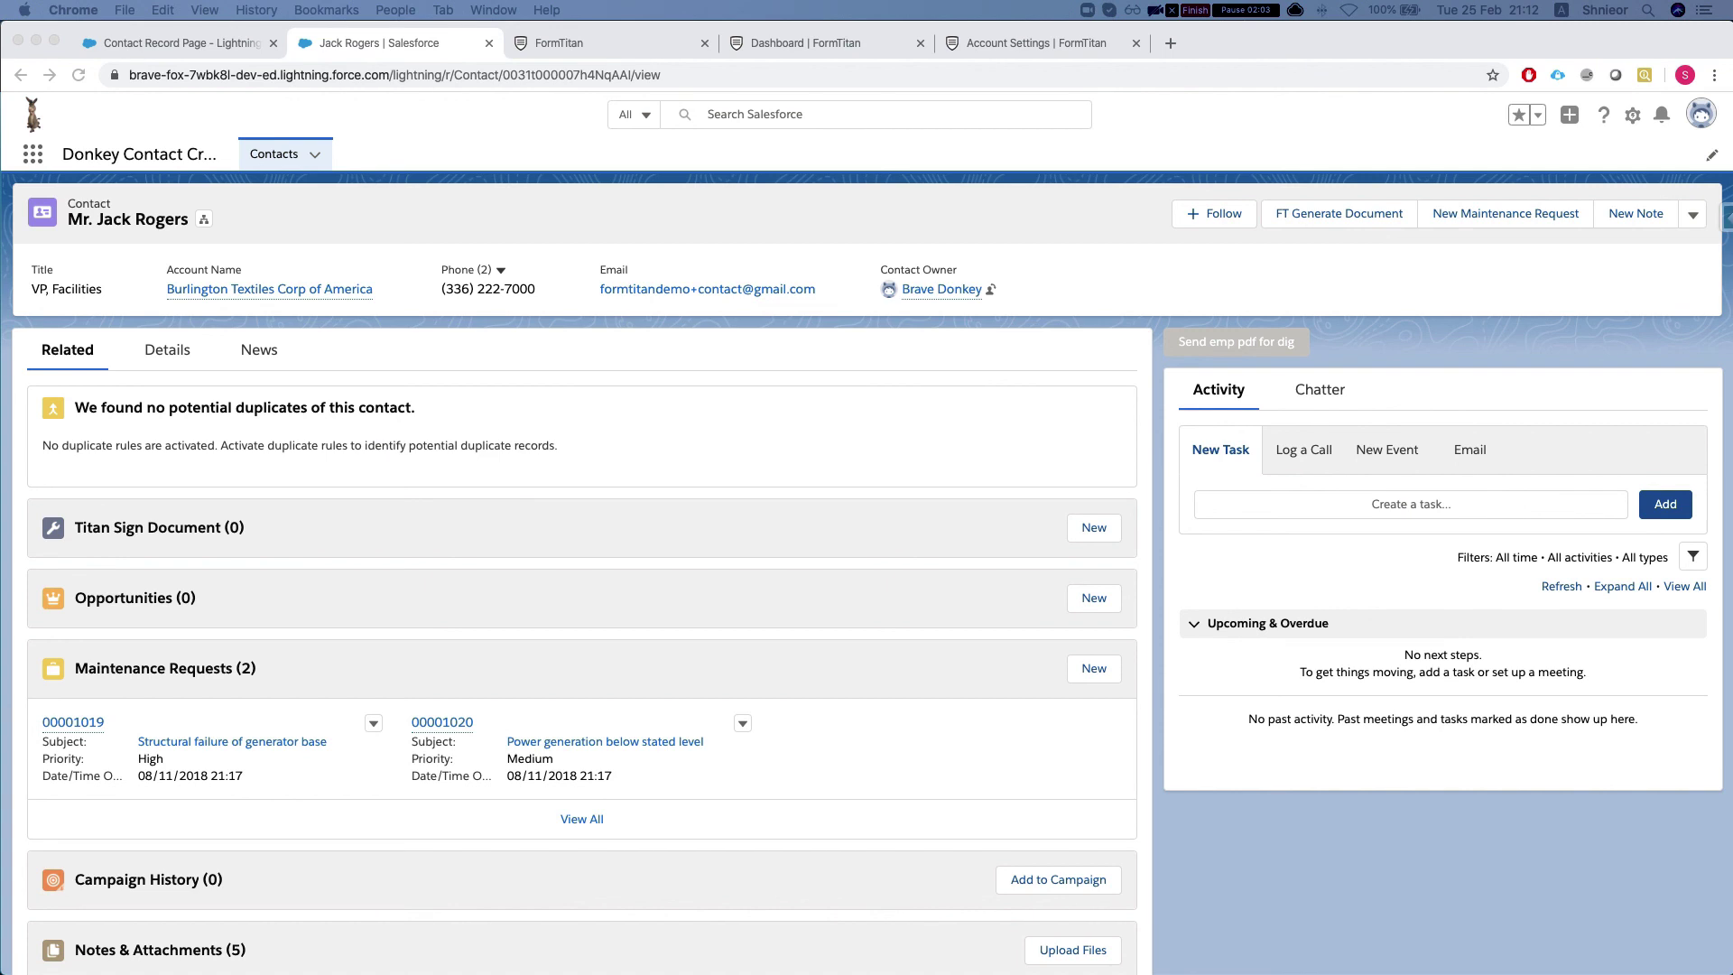
{"action": "left_click", "coordinate": [973, 45]}
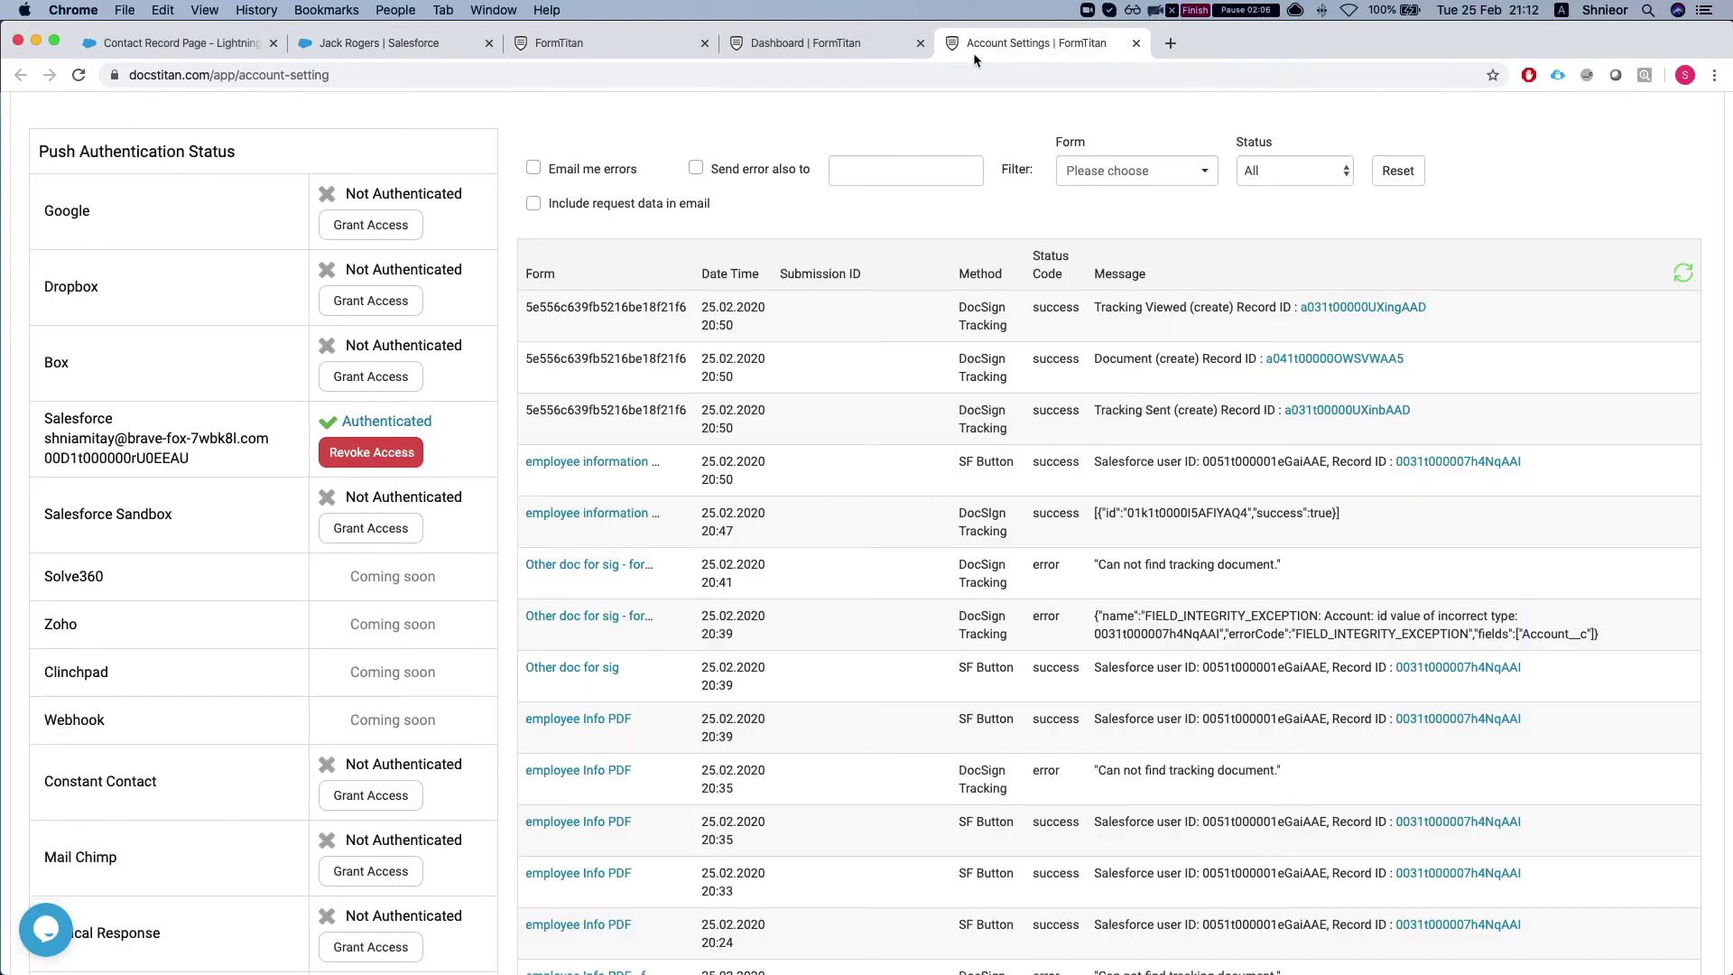
- Reload the FormTitan push logs and check the user ID in the newest SF Apex entry
{"action": "left_click", "coordinate": [1683, 273]}
{"action": "scroll", "coordinate": [1004, 318], "scroll_direction": "up", "scroll_amount": 1}
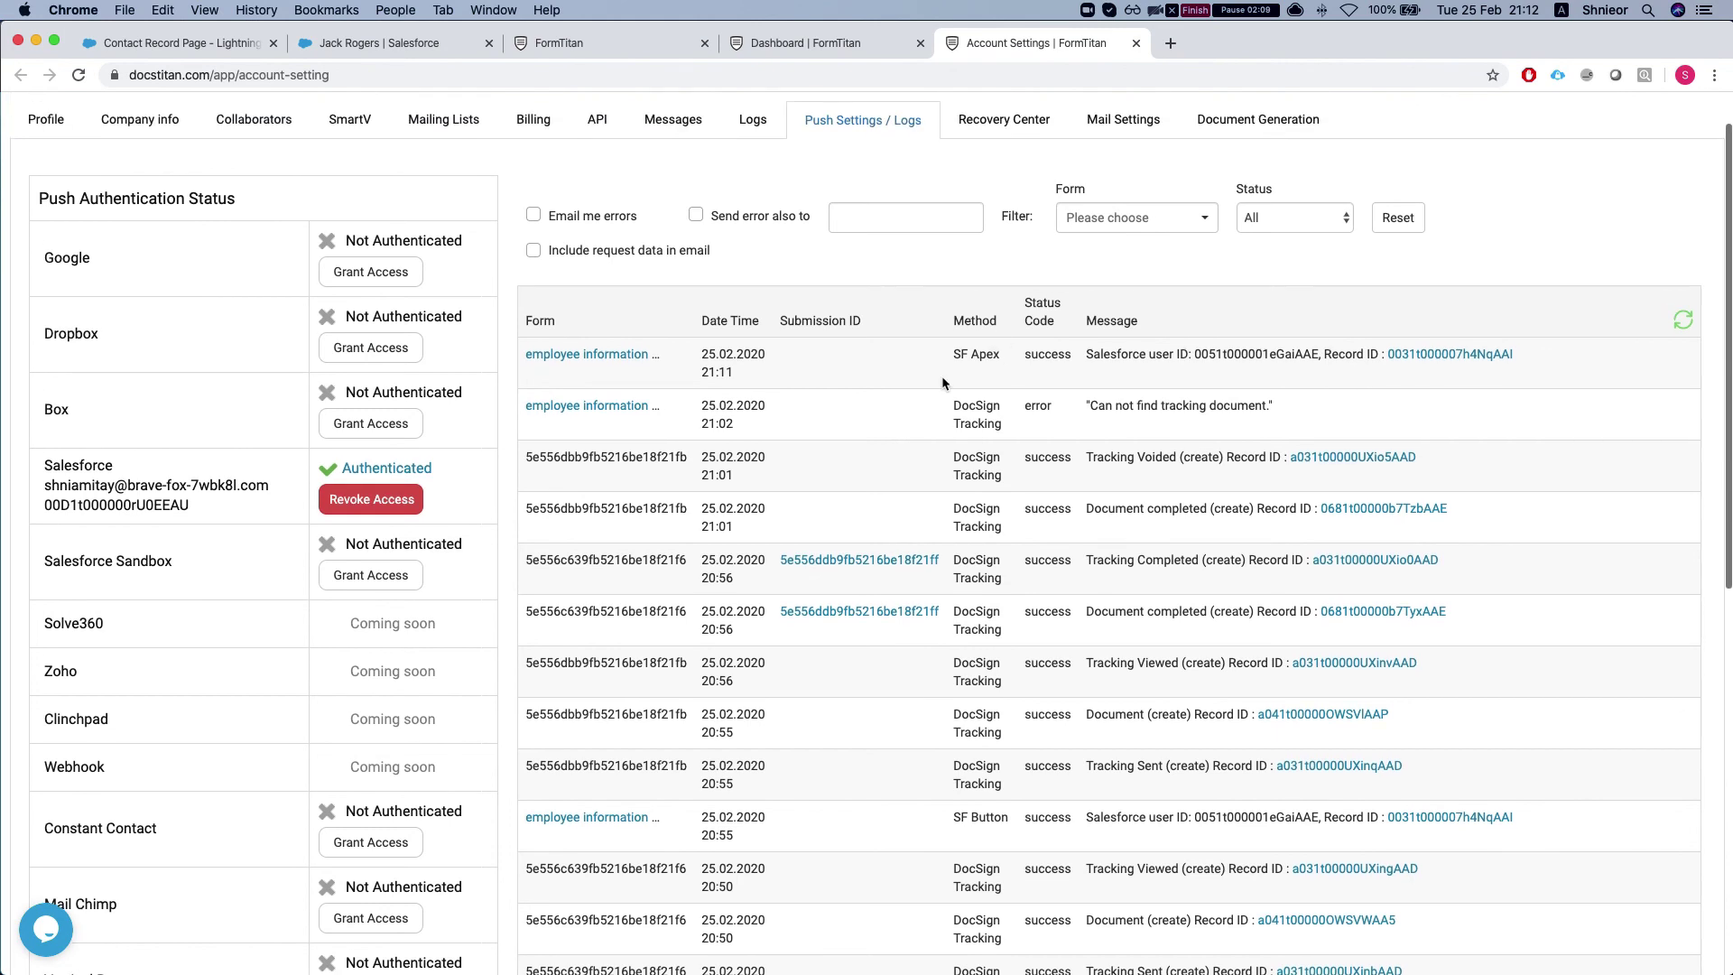
{"action": "left_click_drag", "start_coordinate": [951, 354], "coordinate": [1027, 354]}
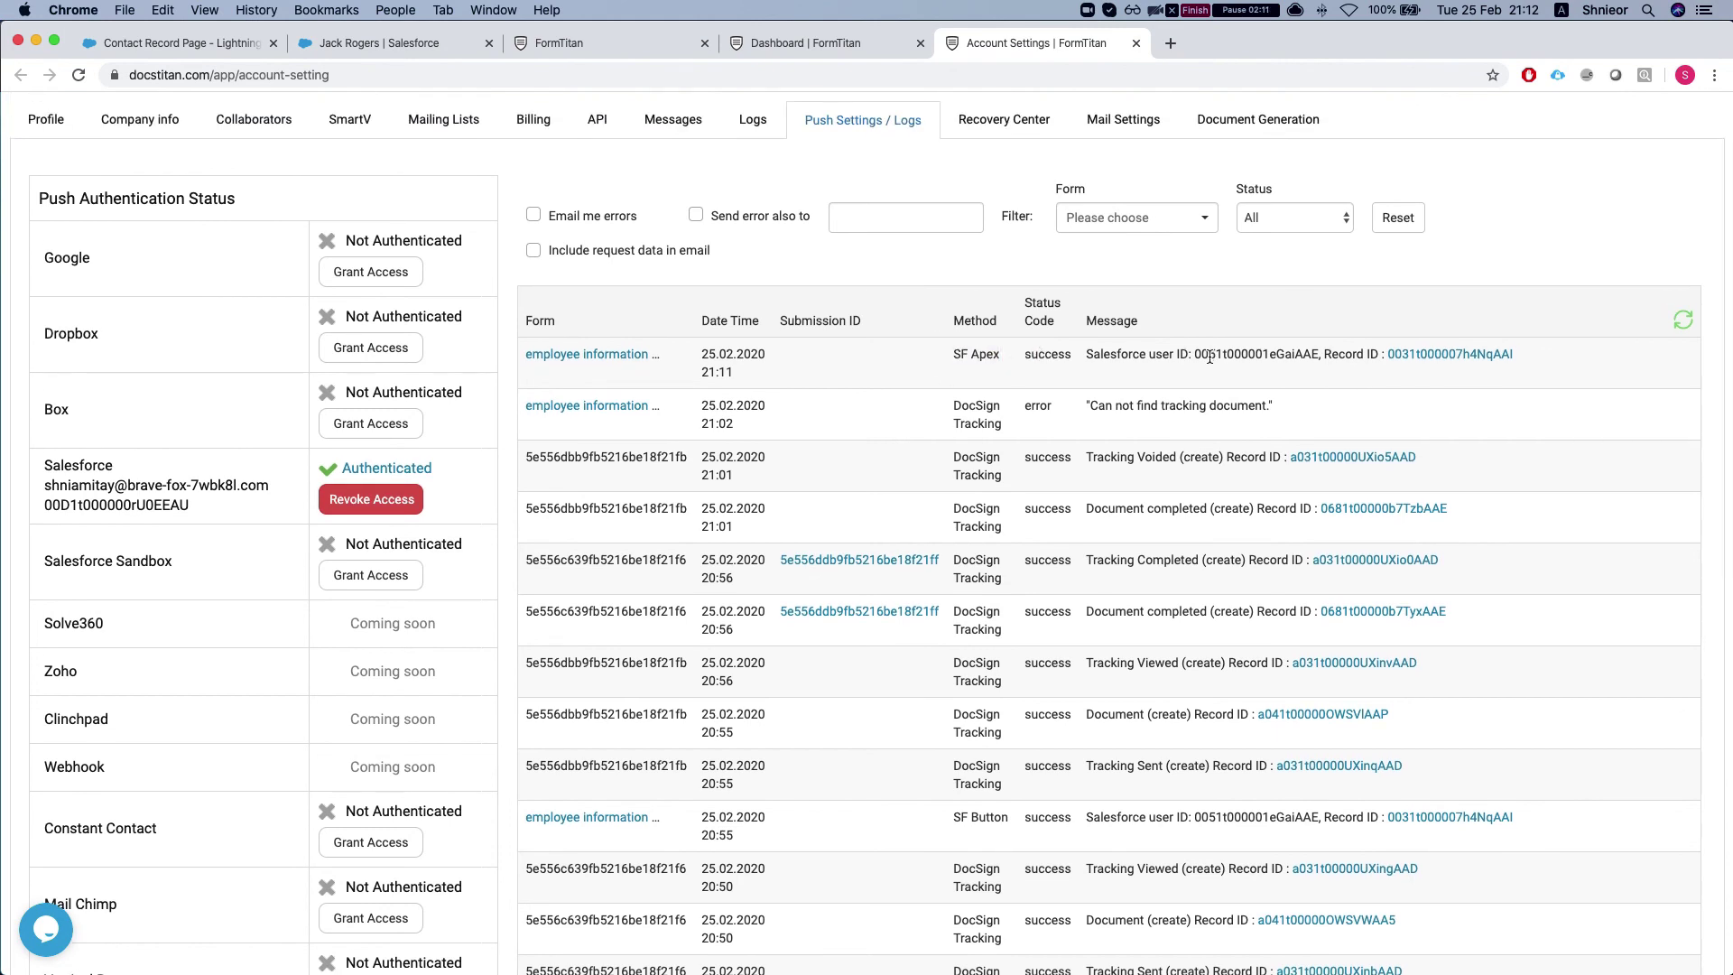
{"action": "left_click_drag", "start_coordinate": [1208, 353], "coordinate": [1302, 354]}
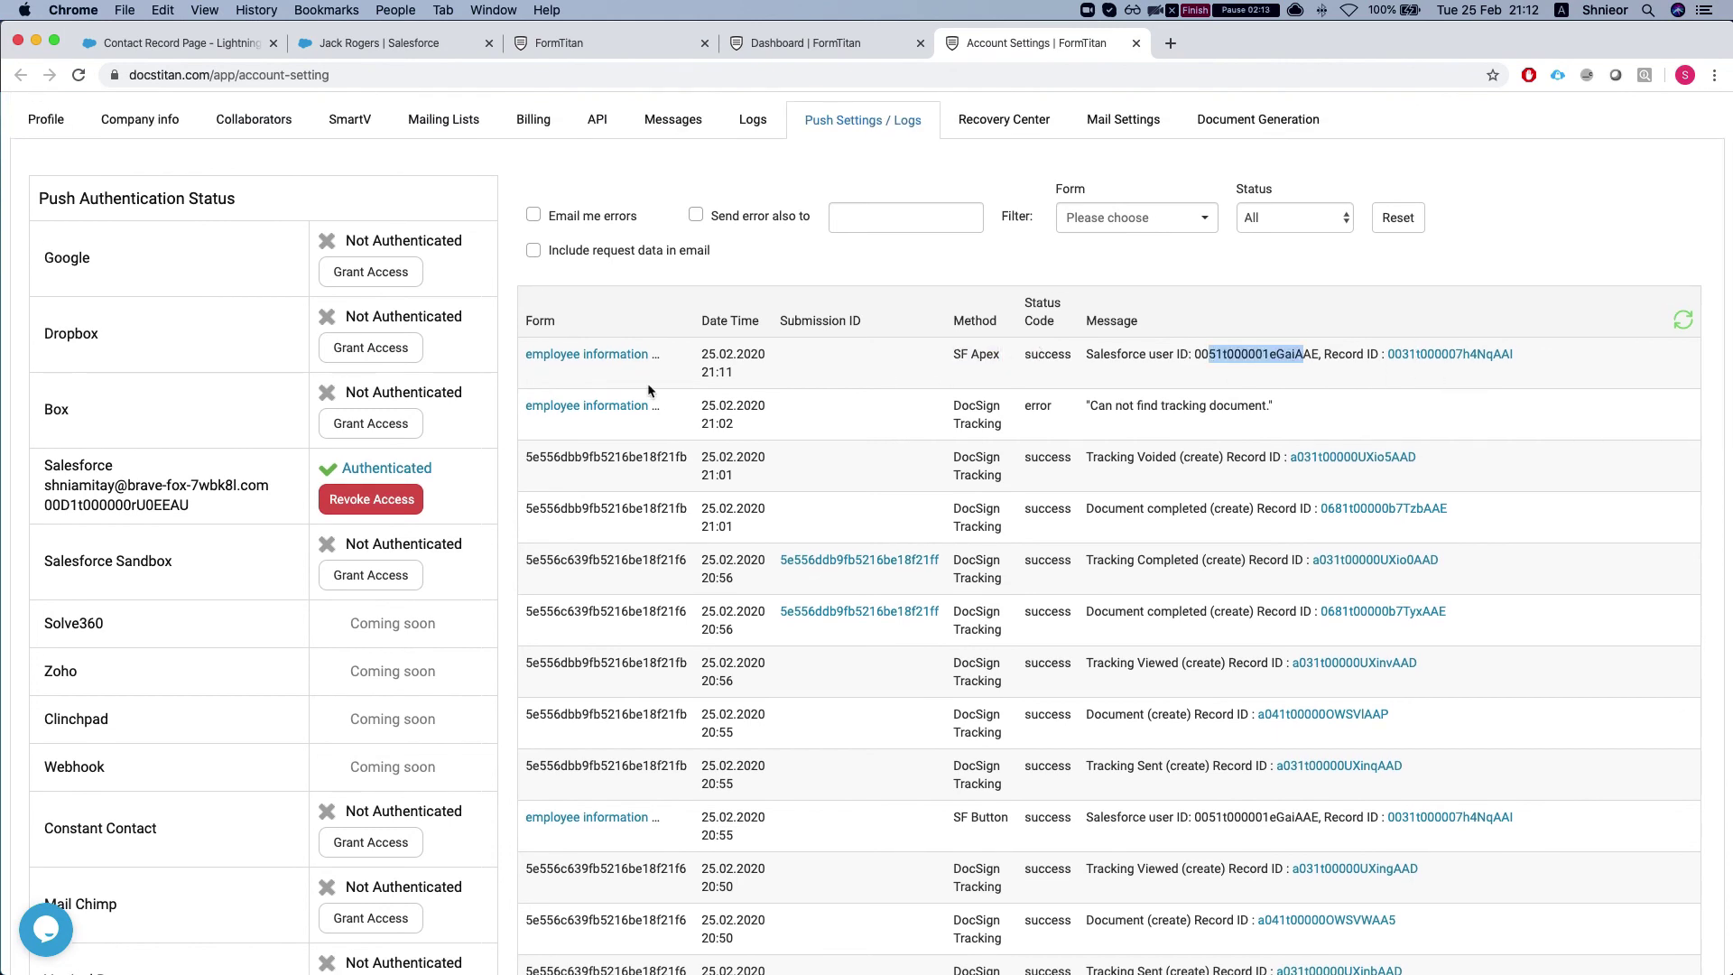